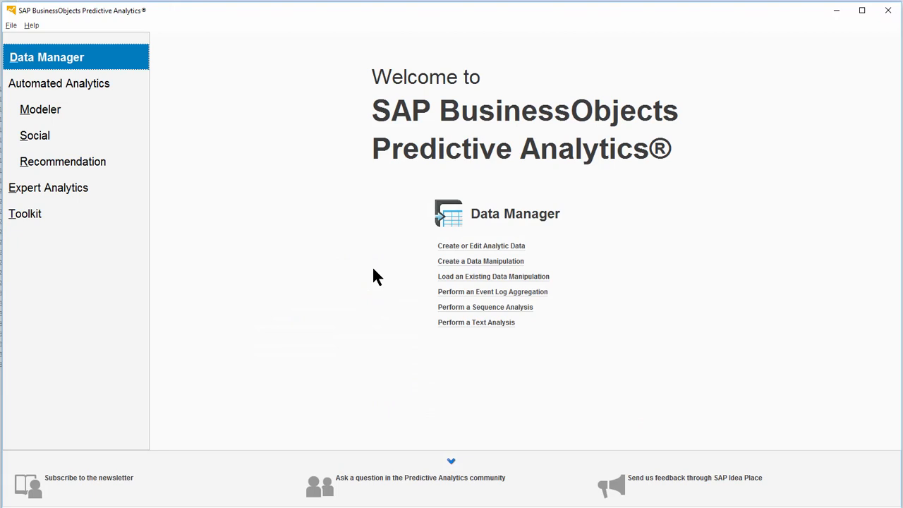
- Create a data manipulation from the PRODUCT table in the SEE catalog of APL_DEV, using PRODUCT as the table alias
{"action": "left_click", "coordinate": [460, 263]}
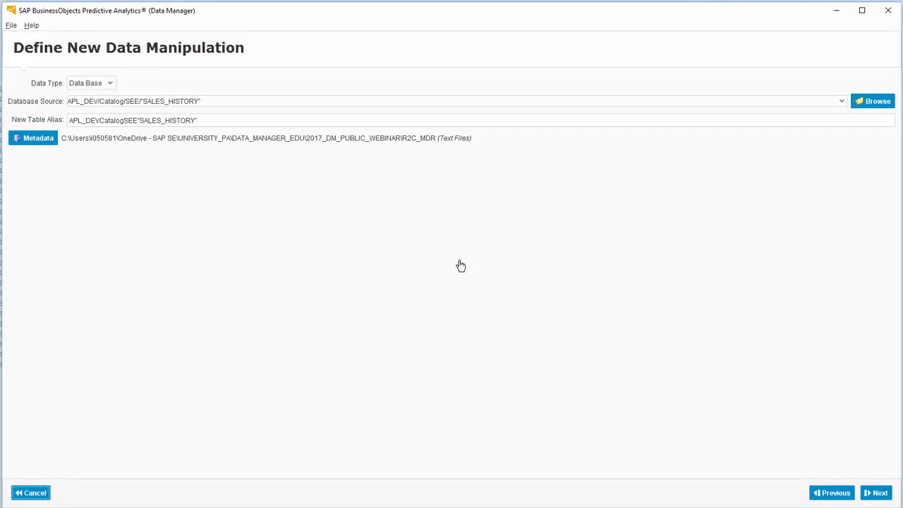
{"action": "left_click", "coordinate": [860, 105]}
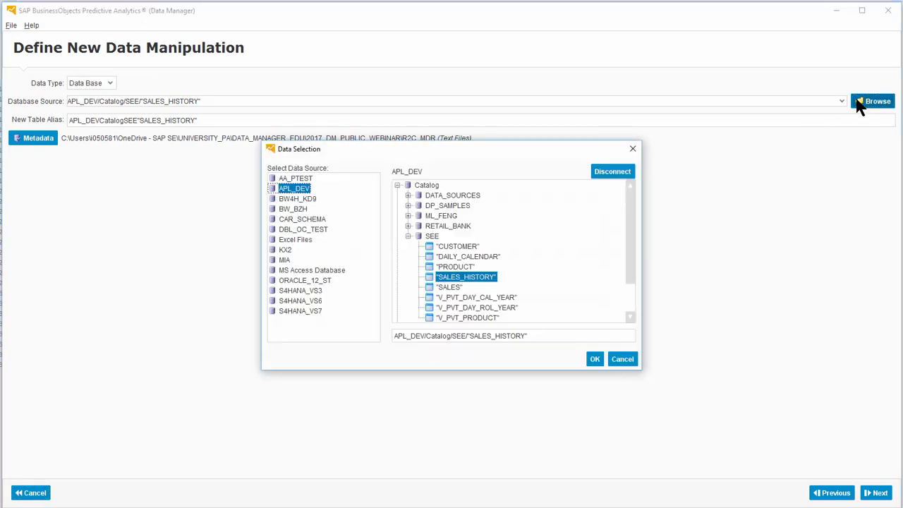
{"action": "left_click", "coordinate": [460, 268]}
{"action": "double_click", "coordinate": [460, 268]}
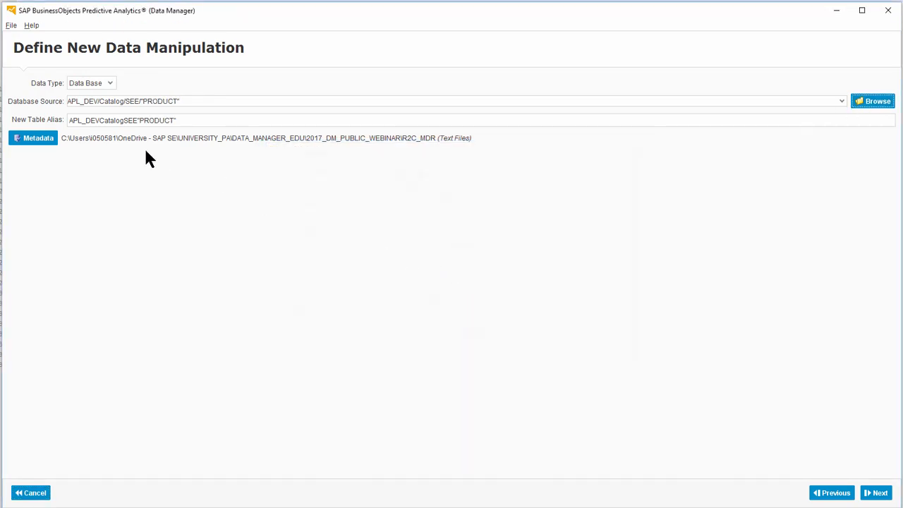
{"action": "left_click_drag", "start_coordinate": [137, 121], "coordinate": [54, 121]}
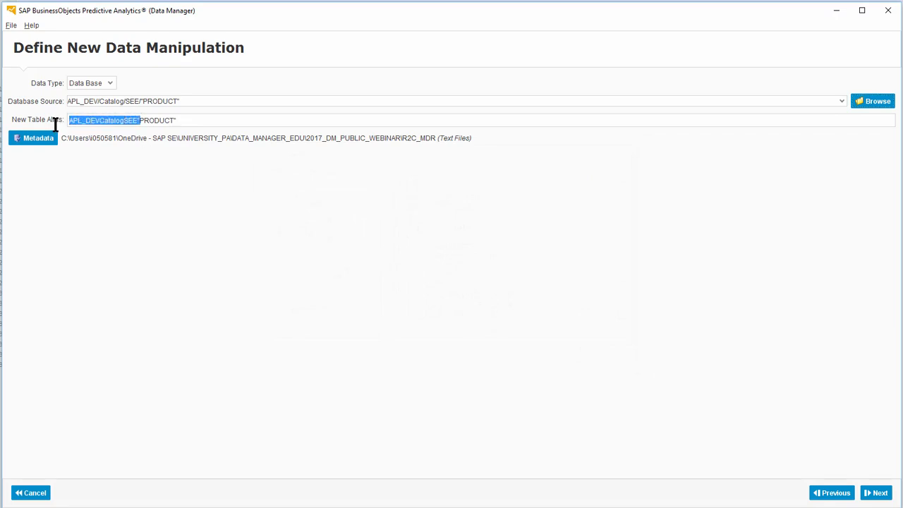
{"action": "key", "text": "BackSpace"}
{"action": "left_click", "coordinate": [125, 120]}
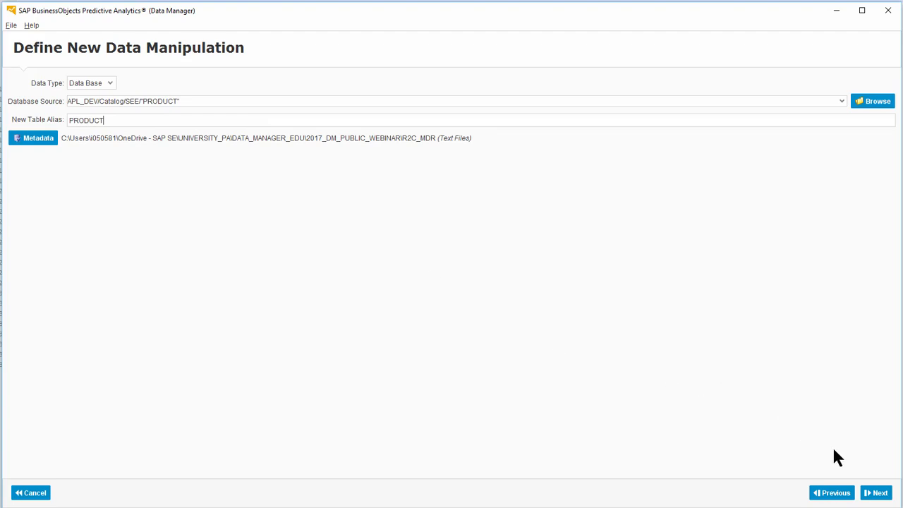
{"action": "left_click", "coordinate": [880, 492]}
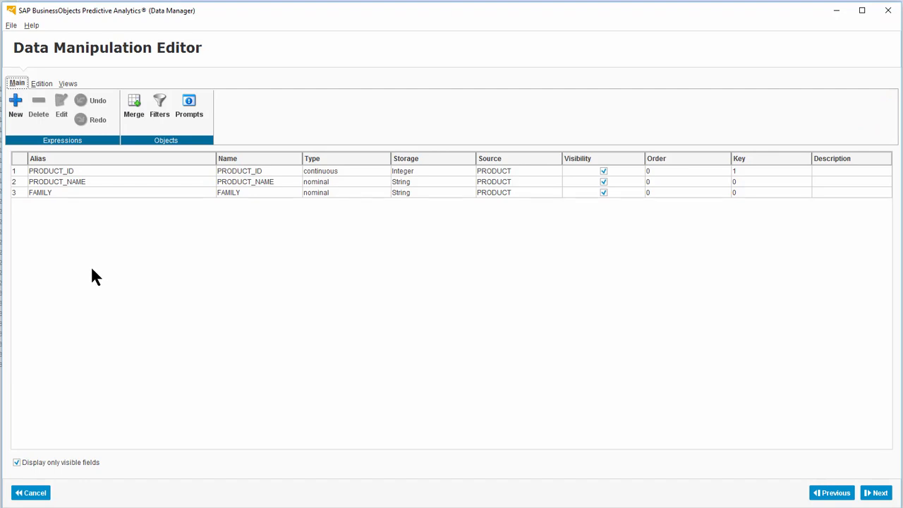
- Define a new aggregate on the PRODUCT table with the Count function and PRODUCT_ID as target column
{"action": "left_click", "coordinate": [18, 110]}
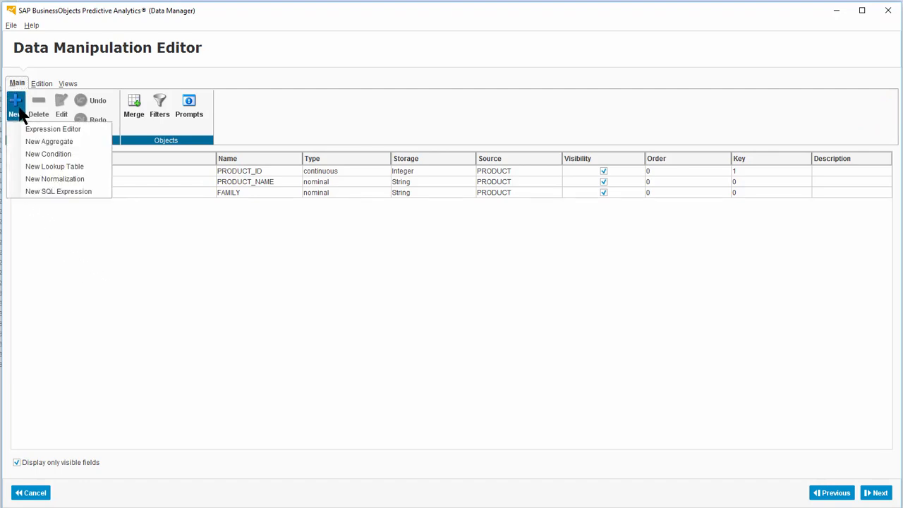
{"action": "left_click", "coordinate": [49, 144]}
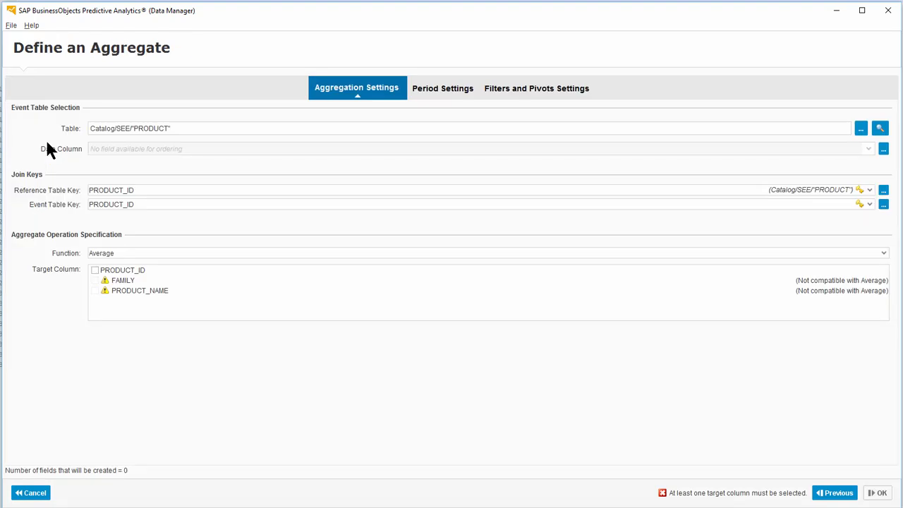
{"action": "left_click", "coordinate": [169, 254]}
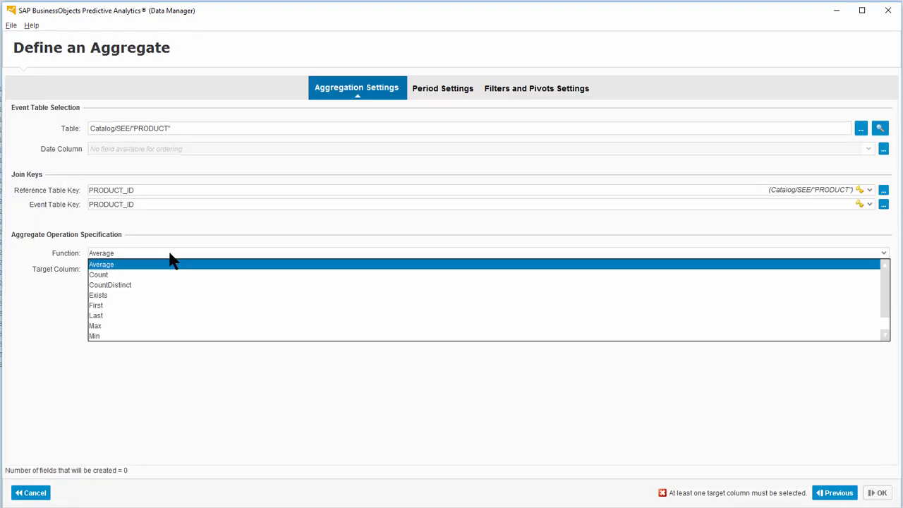
{"action": "left_click", "coordinate": [177, 276]}
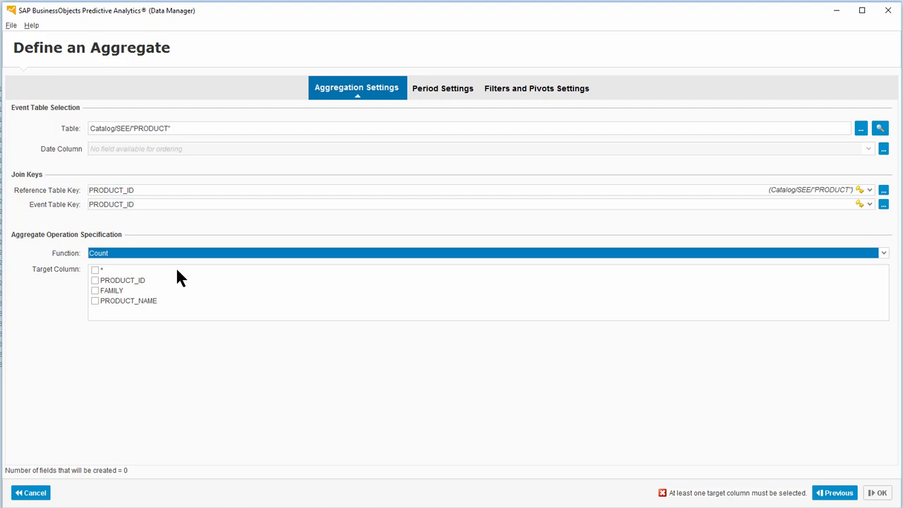
{"action": "left_click", "coordinate": [94, 281]}
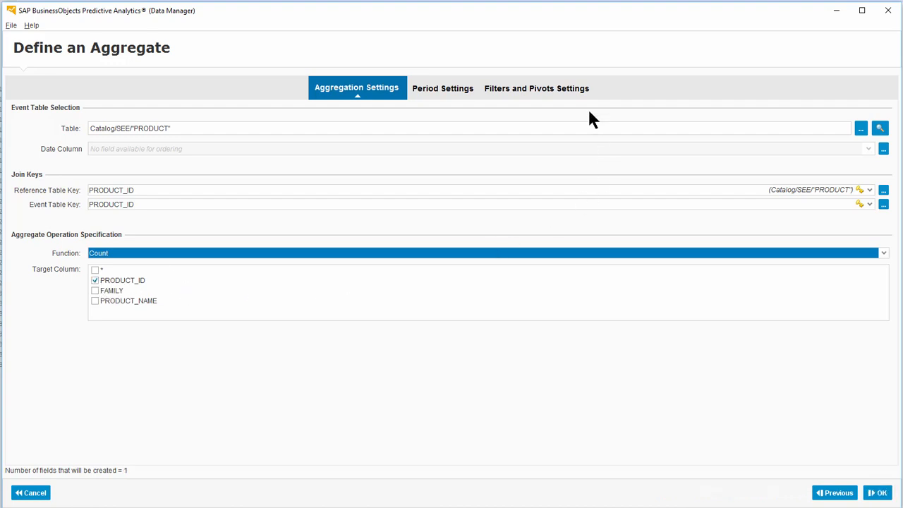
- Pivot the aggregate on the FAMILY categories, also create aggregates without pivot, and save the computed field as FLAG
{"action": "left_click", "coordinate": [553, 90]}
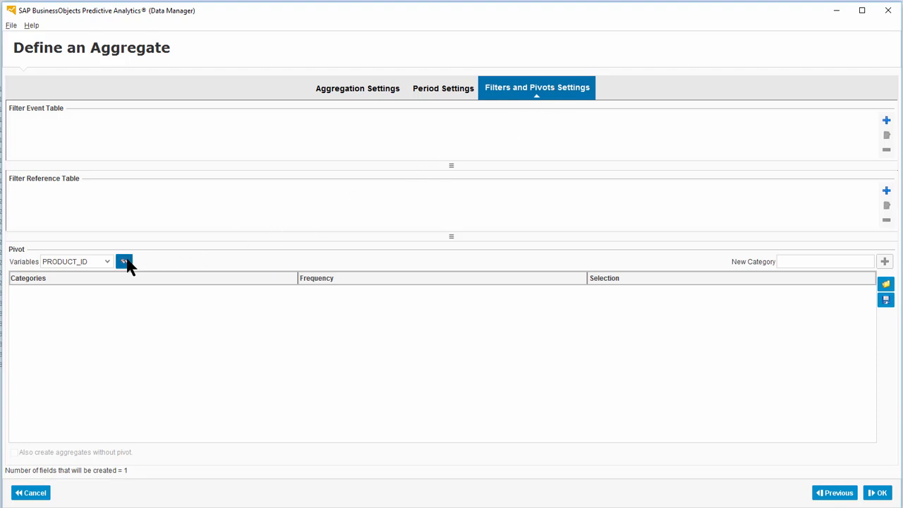
{"action": "left_click", "coordinate": [124, 262]}
{"action": "left_click", "coordinate": [148, 299]}
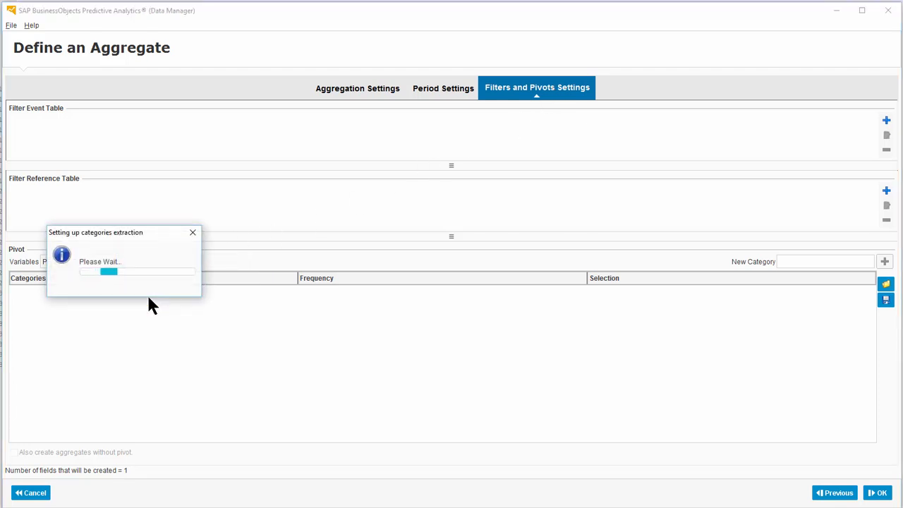
{"action": "left_click", "coordinate": [106, 262]}
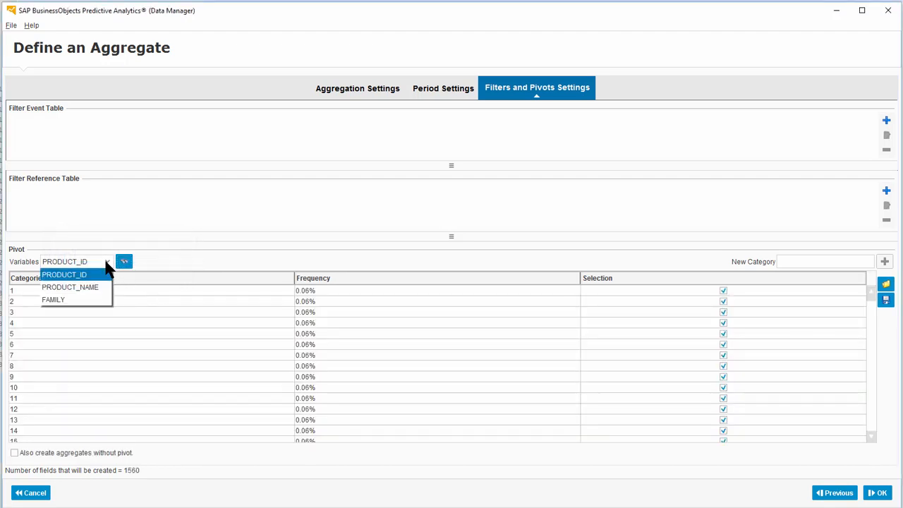
{"action": "left_click", "coordinate": [104, 302]}
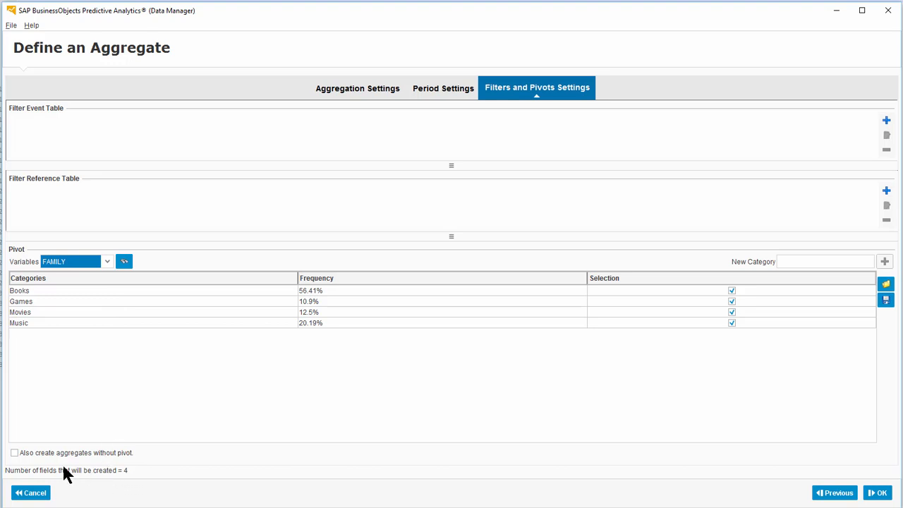
{"action": "left_click", "coordinate": [14, 453]}
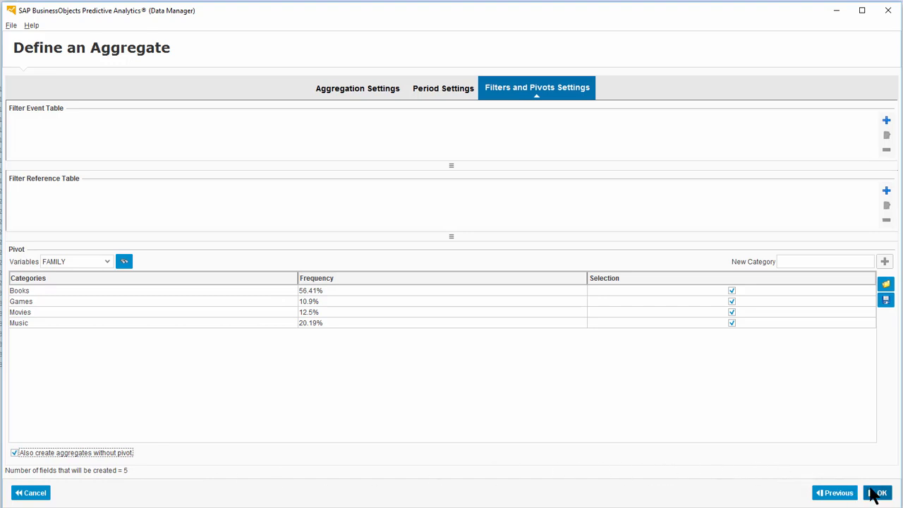
{"action": "left_click", "coordinate": [877, 494]}
{"action": "type", "text": "FLAG"}
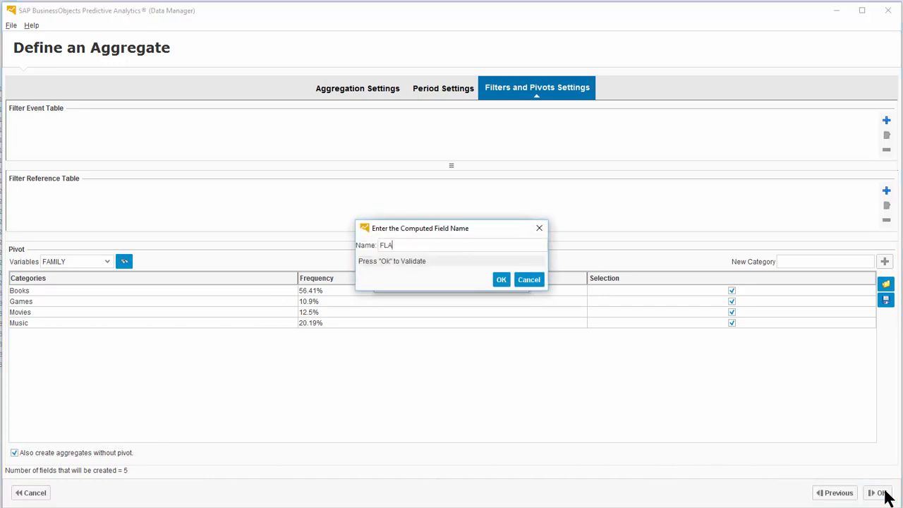
{"action": "left_click", "coordinate": [499, 280]}
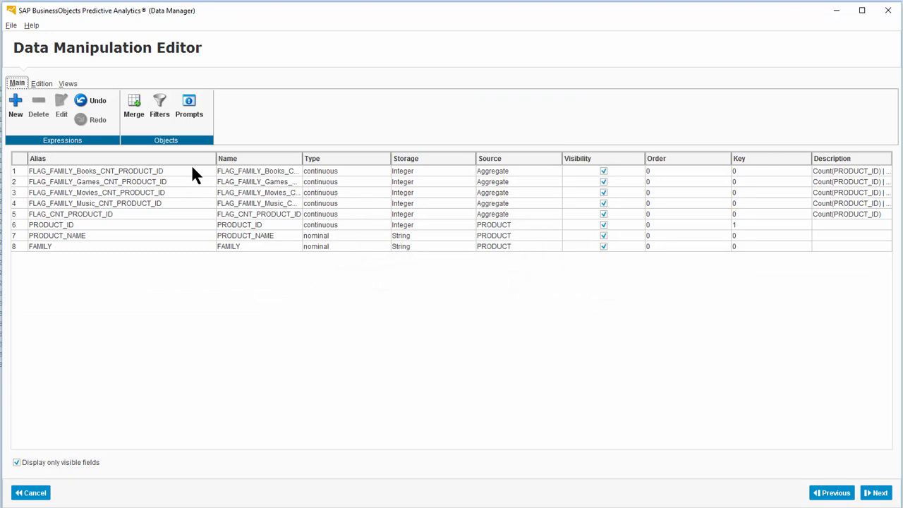
- Remove the string _CNT_PRODUCT_ID from the names of all five aggregate fields using Replace String
{"action": "left_click", "coordinate": [192, 170]}
{"action": "left_click", "coordinate": [196, 215], "text": "shift"}
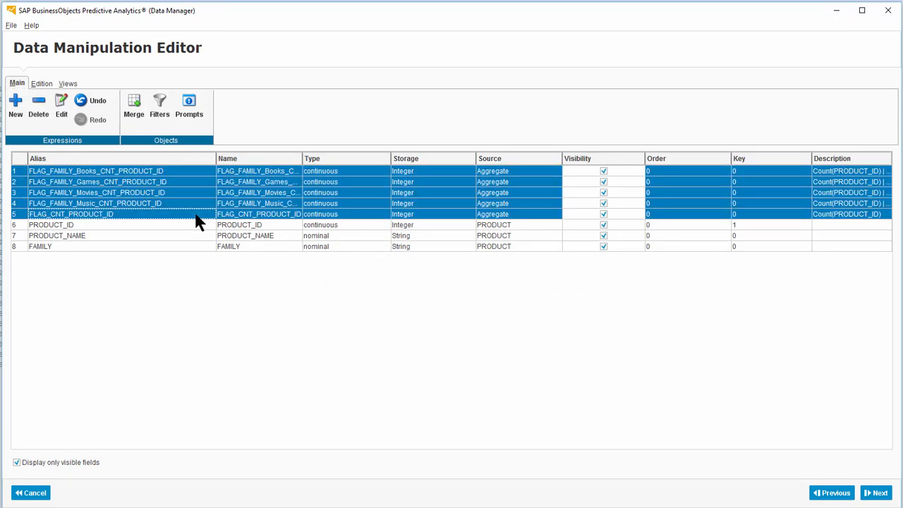
{"action": "right_click", "coordinate": [197, 221]}
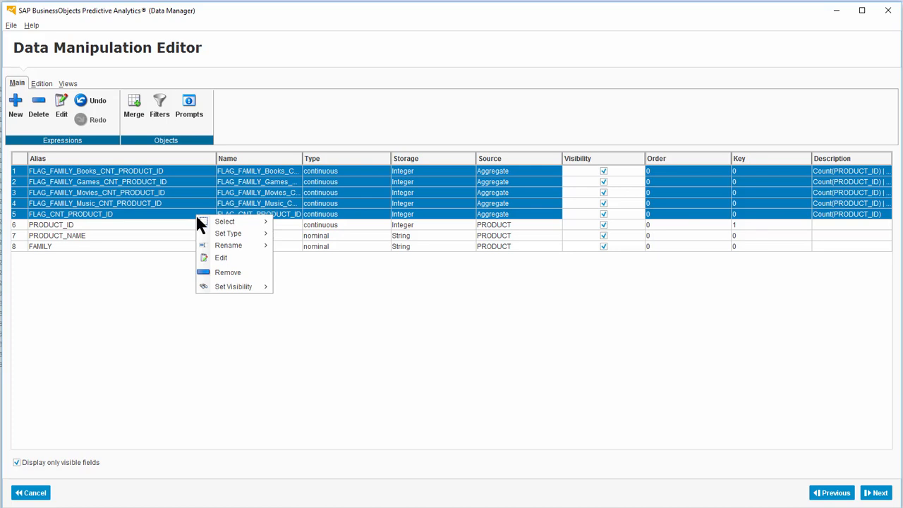
{"action": "mouse_move", "coordinate": [226, 245]}
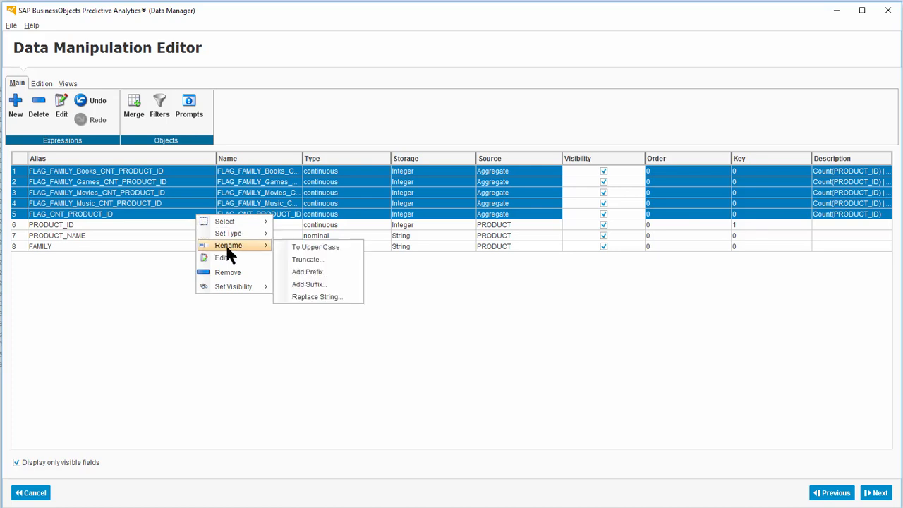
{"action": "left_click", "coordinate": [343, 297]}
{"action": "type", "text": "_CNT_PRODUCT"}
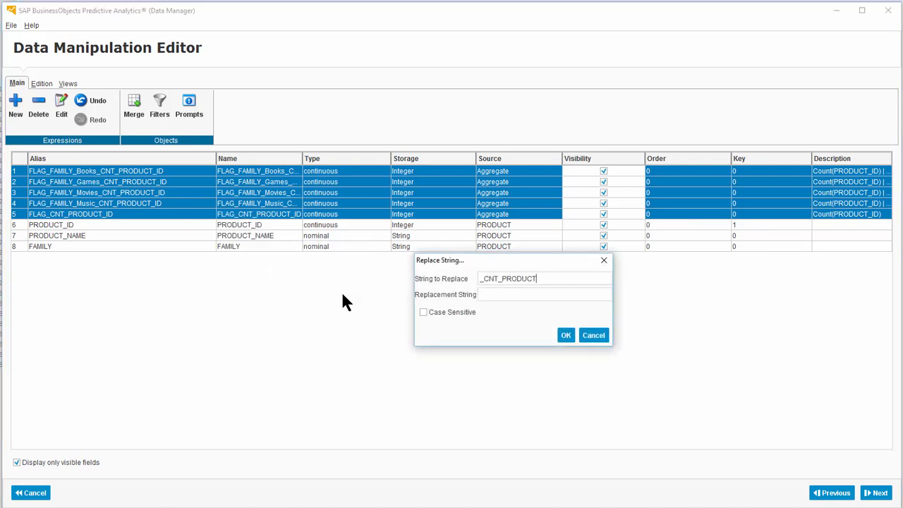
{"action": "type", "text": "_ID"}
{"action": "left_click", "coordinate": [566, 336]}
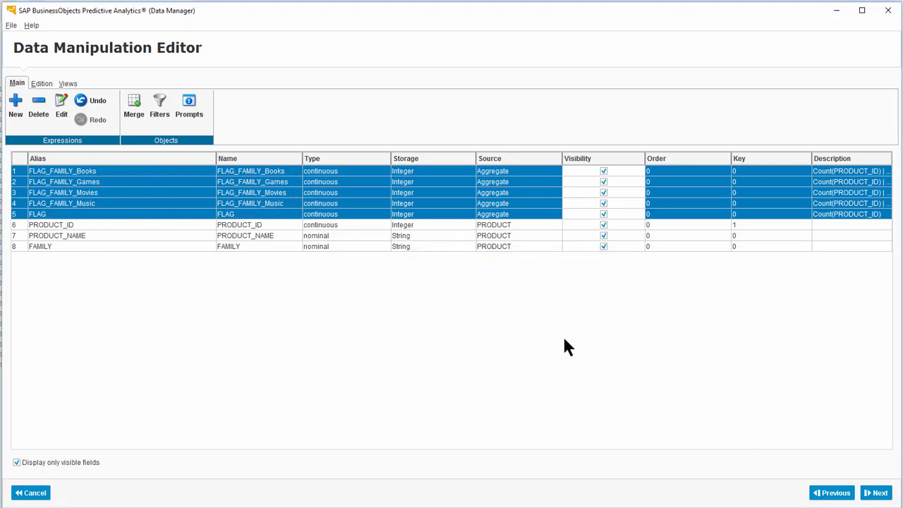
- Rename the alias of the non-pivoted FLAG field to FLAG_FAMILY_All_Families
{"action": "left_click", "coordinate": [92, 215]}
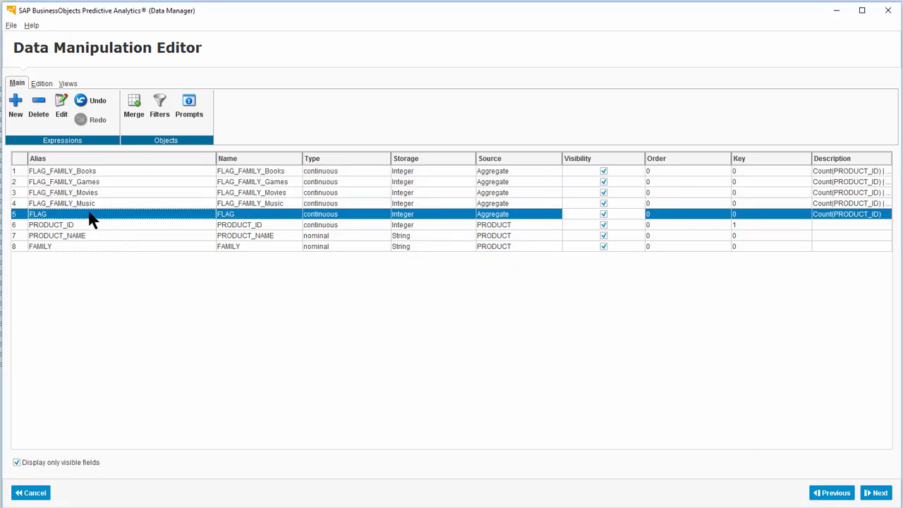
{"action": "double_click", "coordinate": [96, 214]}
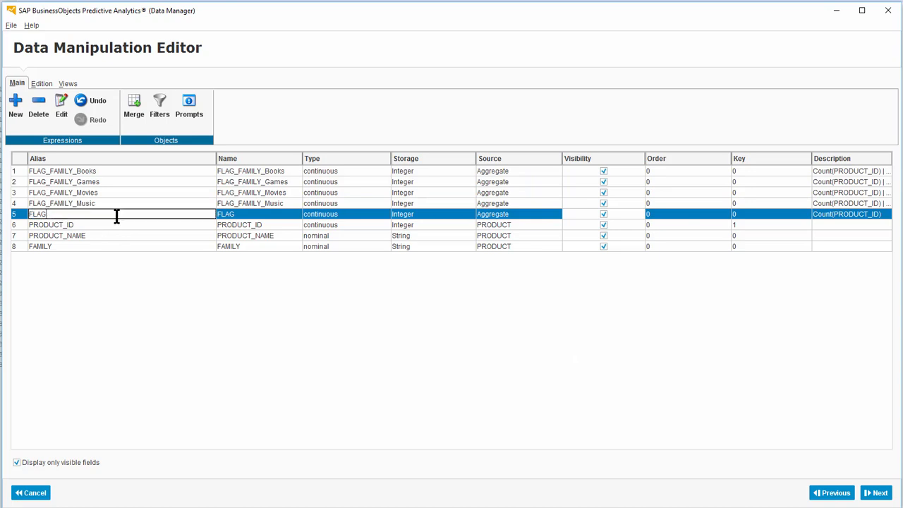
{"action": "type", "text": "_FAMILY_All_Families"}
{"action": "left_click", "coordinate": [133, 225]}
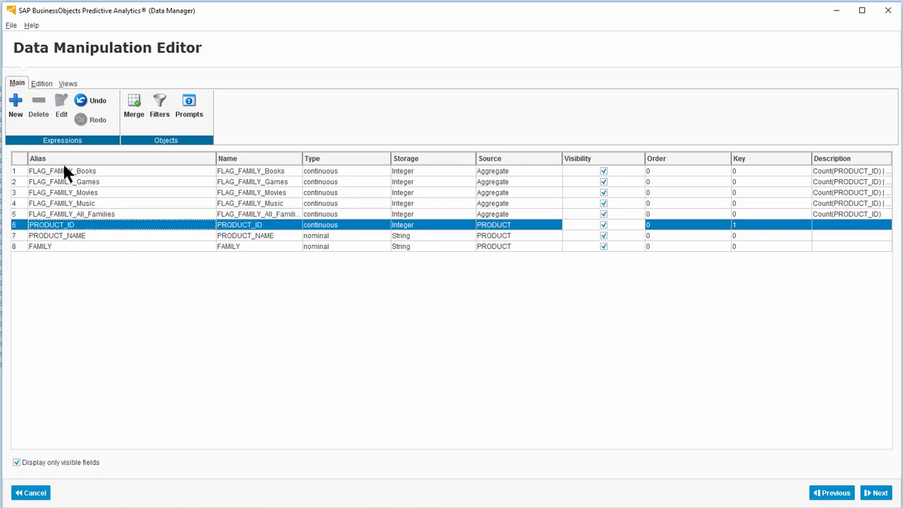
- Start a new expression with an If function and set its condition to FLAG_FAMILY_$==0
{"action": "left_click", "coordinate": [15, 109]}
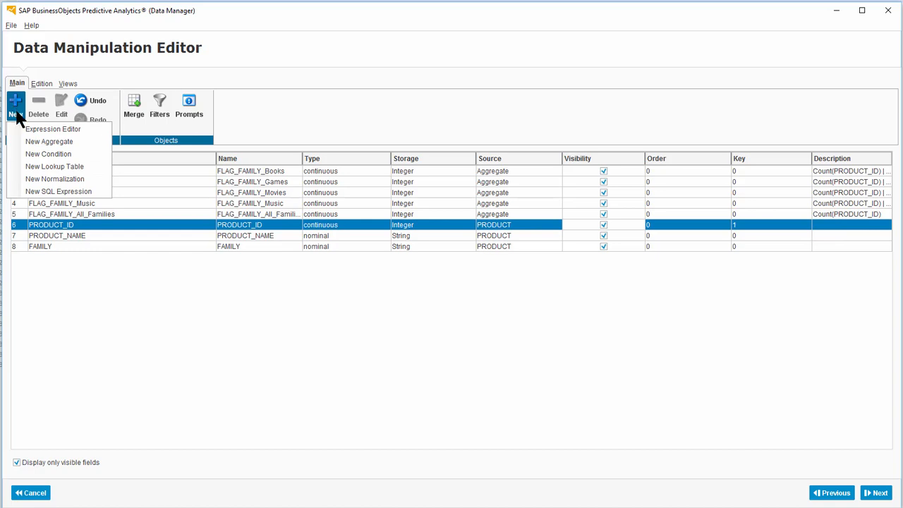
{"action": "left_click", "coordinate": [27, 129]}
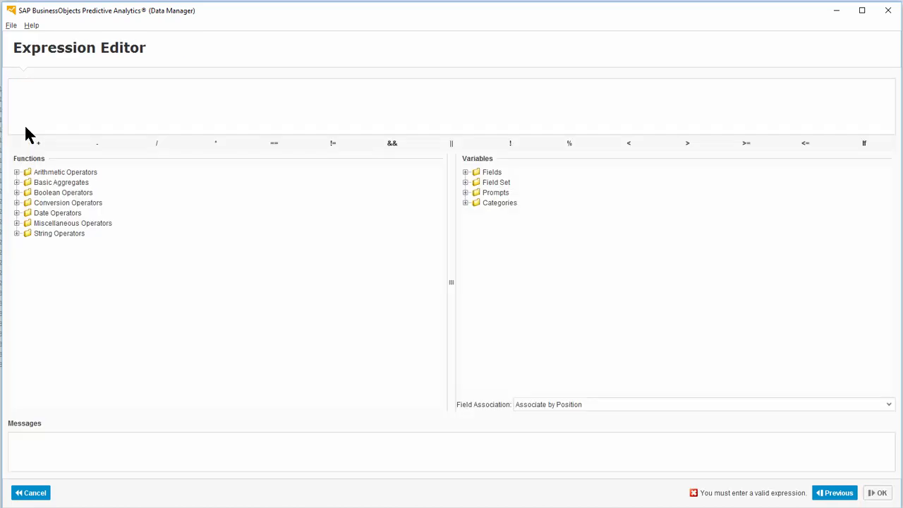
{"action": "left_click", "coordinate": [867, 148]}
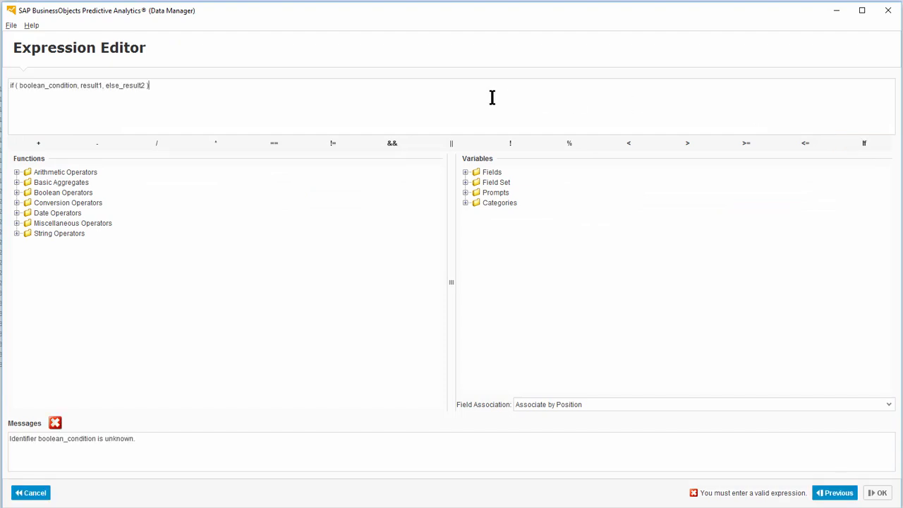
{"action": "double_click", "coordinate": [56, 87]}
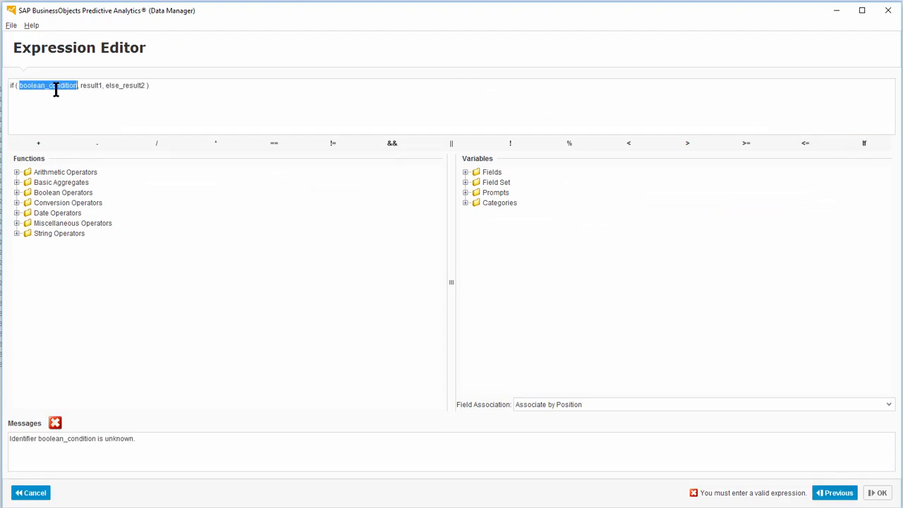
{"action": "left_click", "coordinate": [466, 172]}
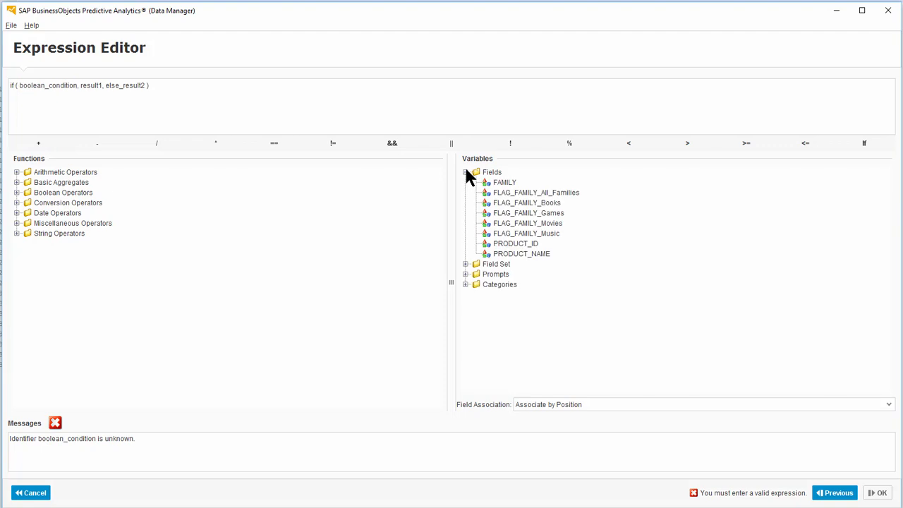
{"action": "double_click", "coordinate": [522, 203]}
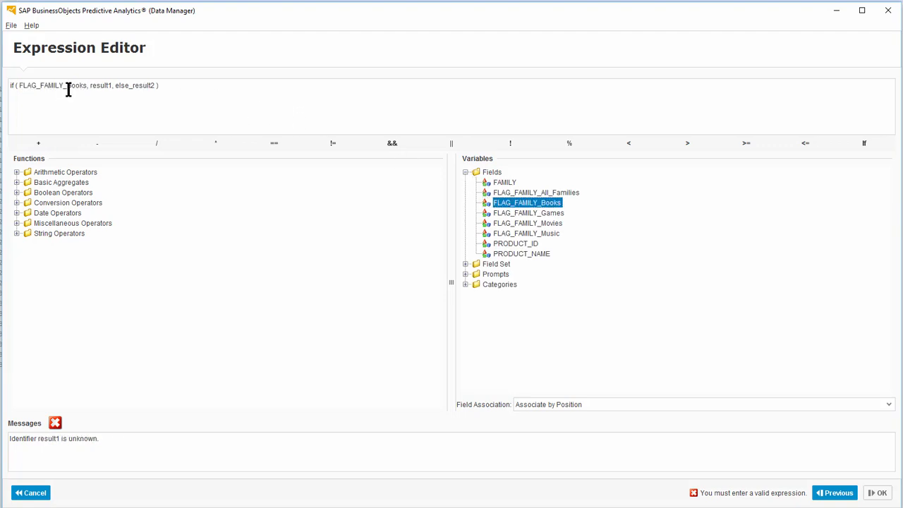
{"action": "left_click_drag", "start_coordinate": [68, 86], "coordinate": [86, 86]}
{"action": "type", "text": "S"}
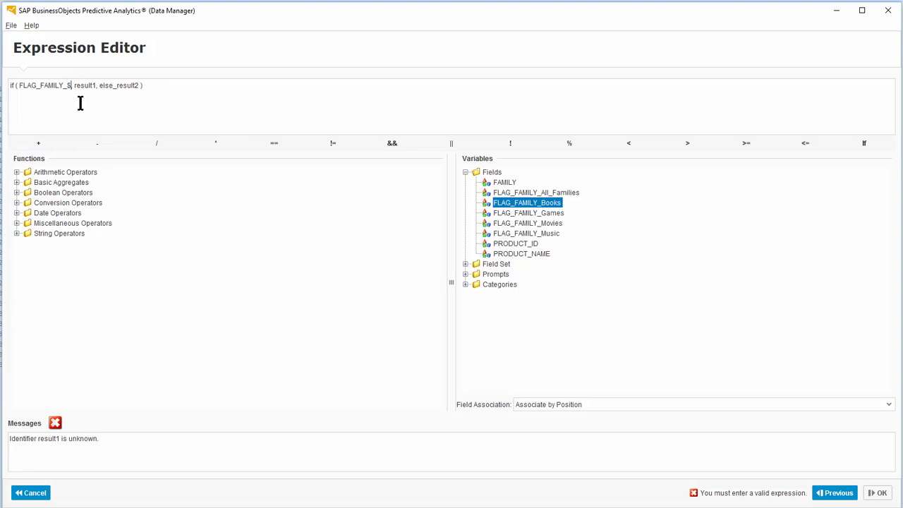
{"action": "left_click", "coordinate": [275, 145]}
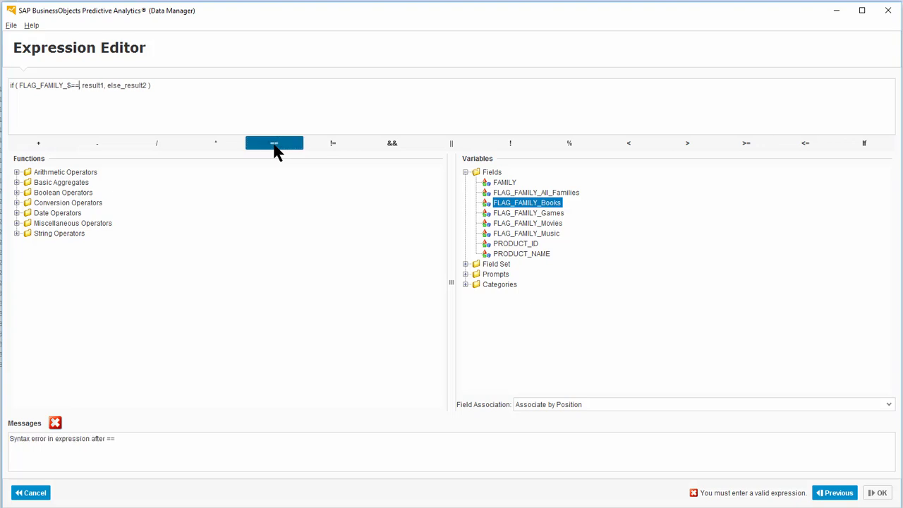
{"action": "type", "text": "0,"}
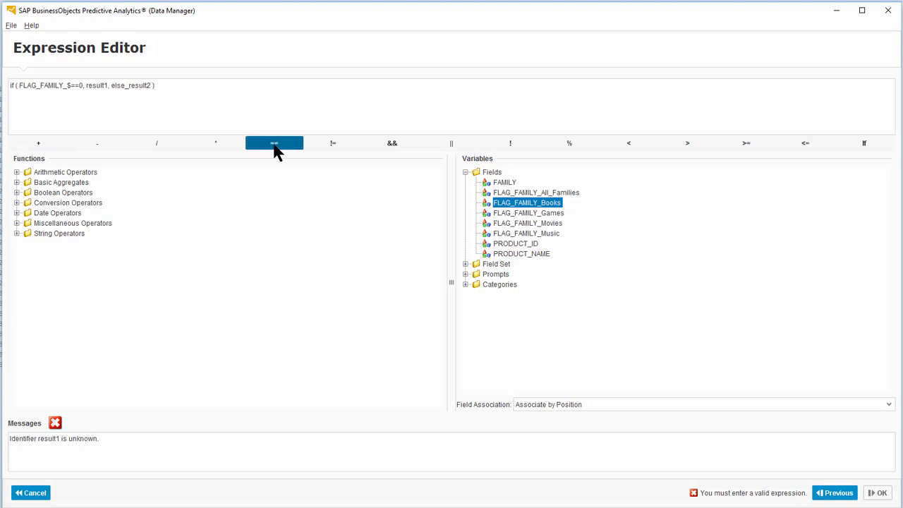
- Complete the If expression with nullAsInteger() (Void integer) as the true result and 1 as the else result
{"action": "double_click", "coordinate": [94, 84]}
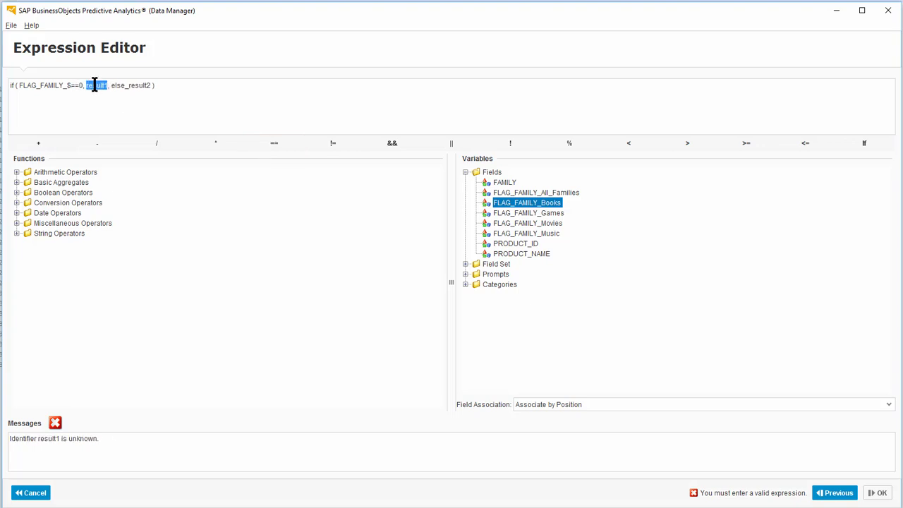
{"action": "left_click", "coordinate": [17, 223]}
{"action": "left_click", "coordinate": [52, 276]}
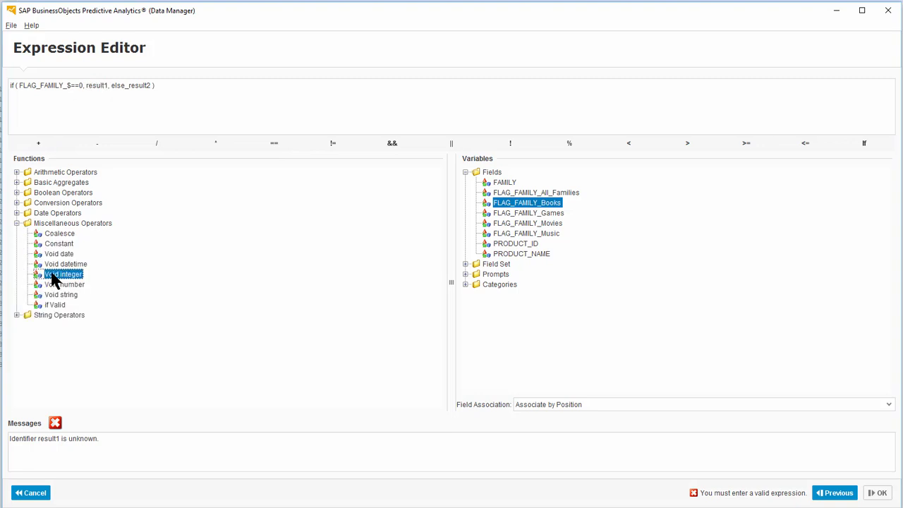
{"action": "double_click", "coordinate": [53, 278]}
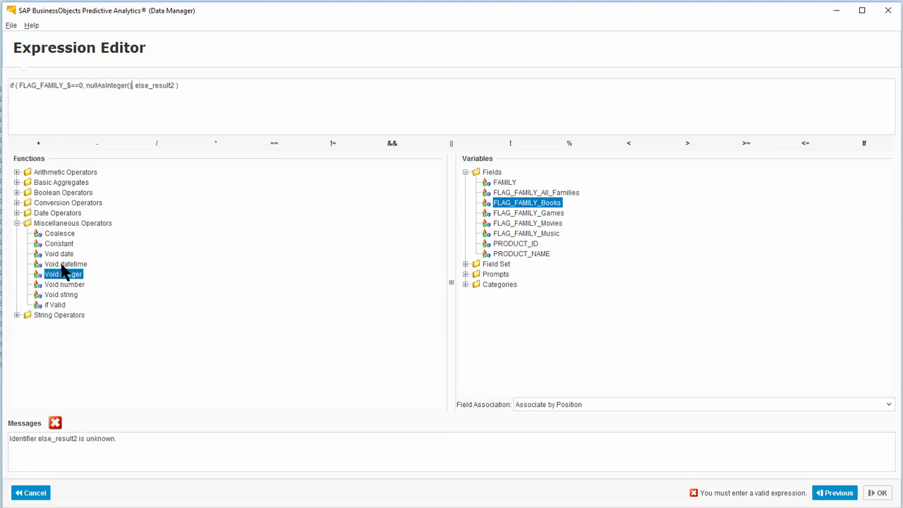
{"action": "double_click", "coordinate": [161, 86]}
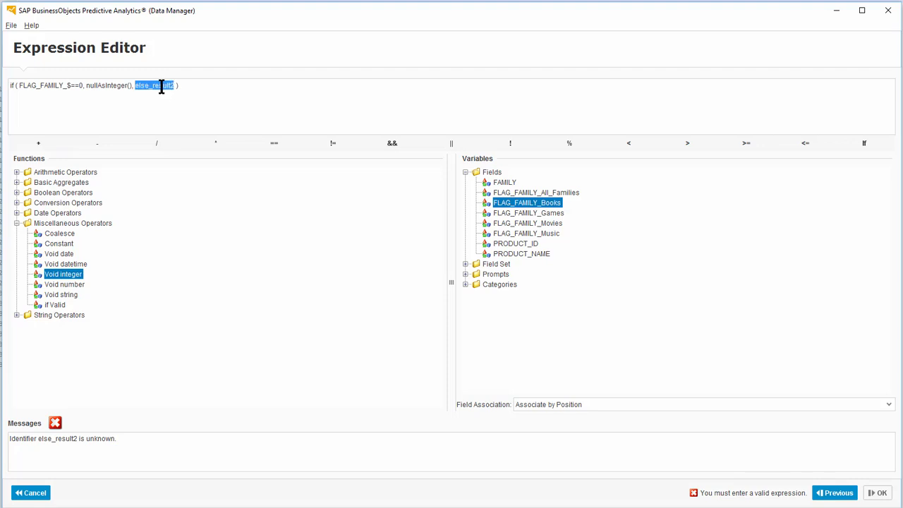
{"action": "type", "text": "1"}
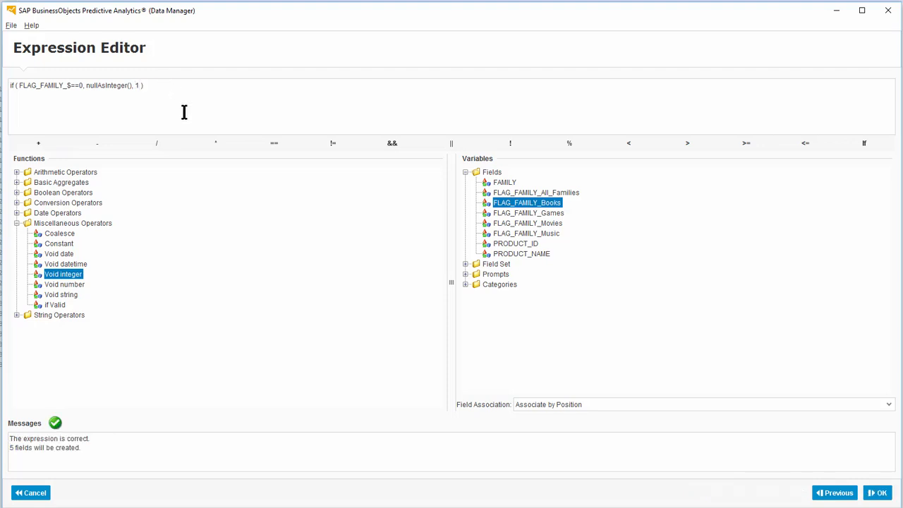
- Save the conditional expression as a computed field named PRODUCT_IN
{"action": "left_click", "coordinate": [878, 494]}
{"action": "type", "text": "PRODUCT_IN"}
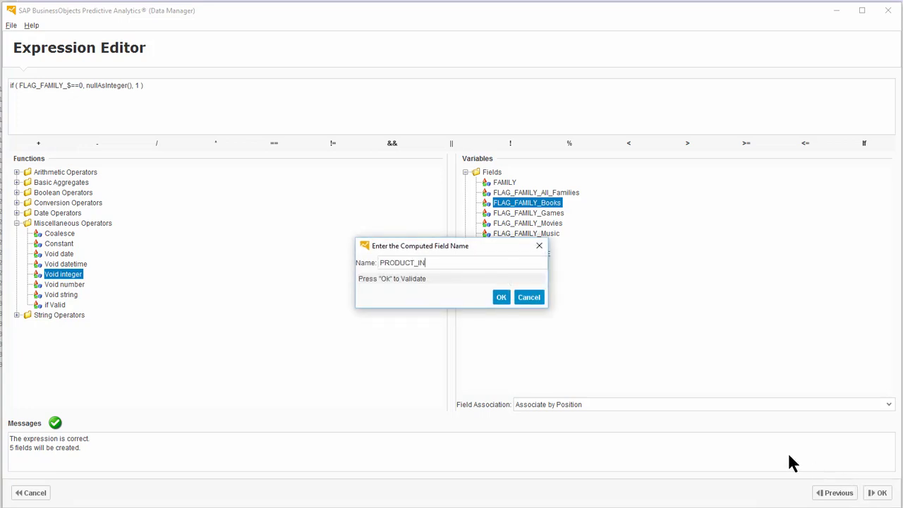
{"action": "left_click", "coordinate": [501, 297]}
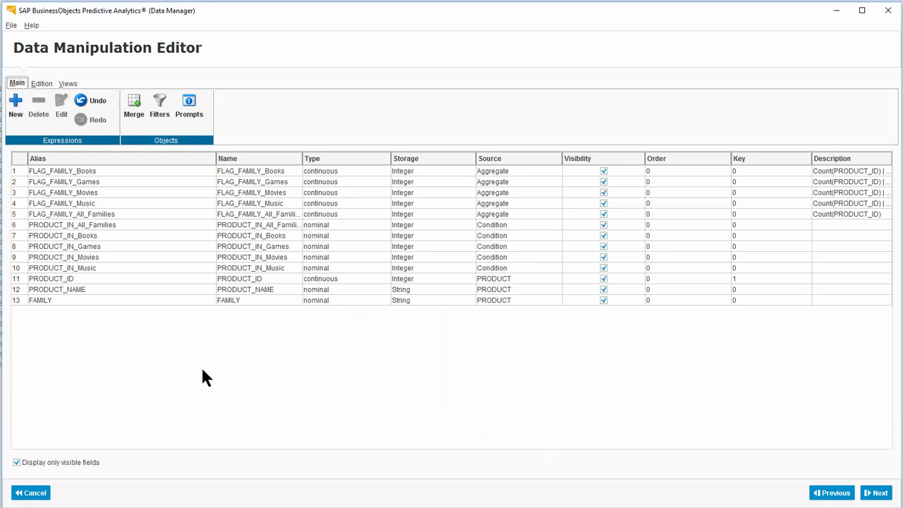
- Hide the five FLAG_FAMILY aggregate fields from the data manipulation
{"action": "left_click", "coordinate": [169, 173]}
{"action": "left_click", "coordinate": [179, 215], "text": "shift"}
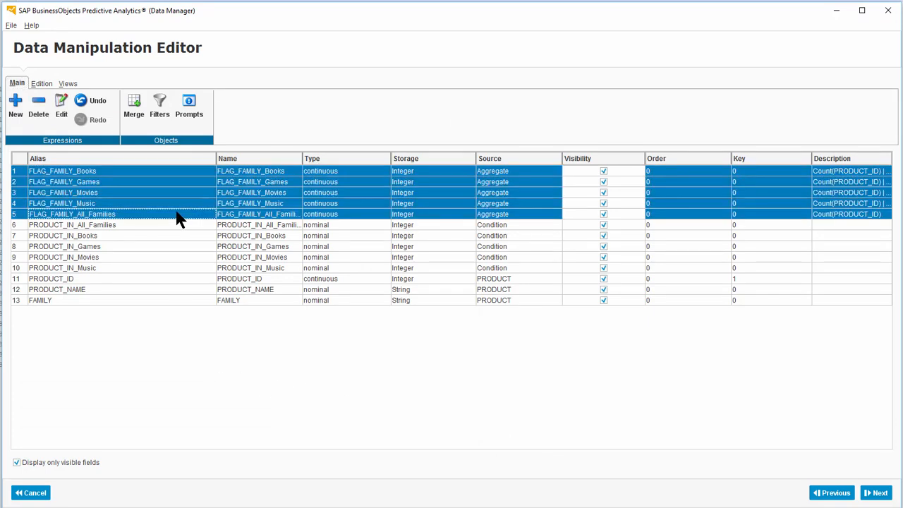
{"action": "right_click", "coordinate": [178, 219]}
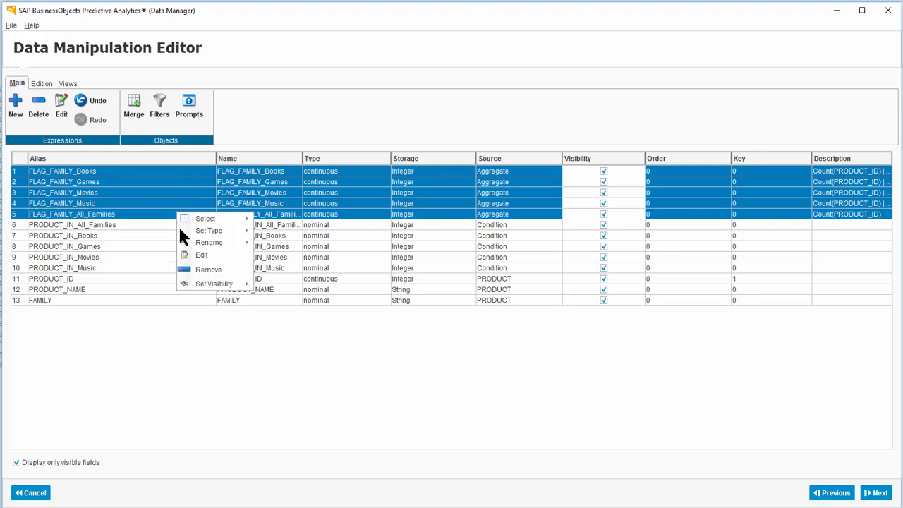
{"action": "mouse_move", "coordinate": [275, 284]}
{"action": "left_click", "coordinate": [289, 301]}
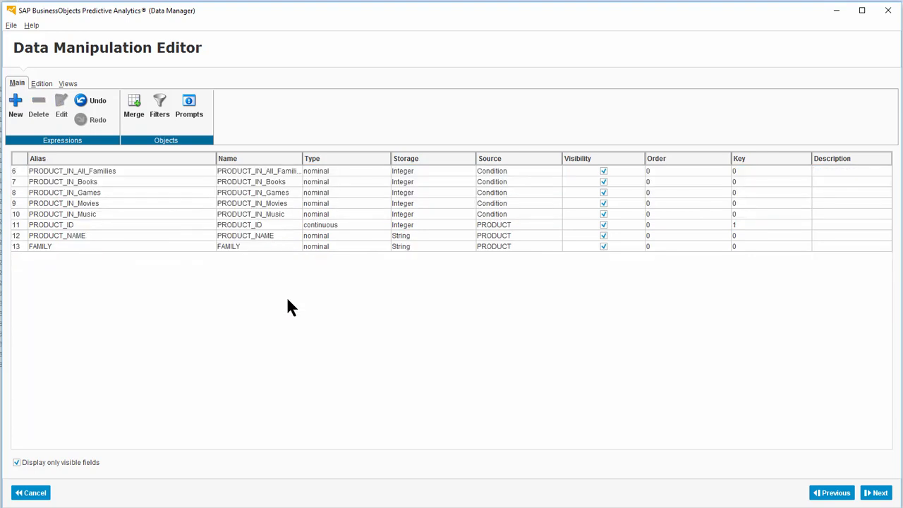
- Preview the data manipulation's rows and widen the PRODUCT_IN columns for All_Families, Books, Games and Movies to check their flags
{"action": "left_click", "coordinate": [68, 83]}
{"action": "left_click", "coordinate": [56, 113]}
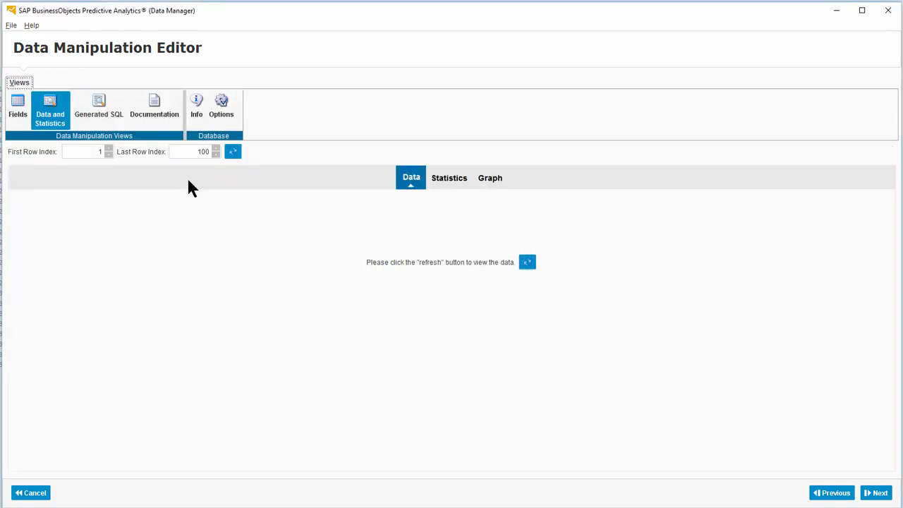
{"action": "left_click", "coordinate": [522, 262]}
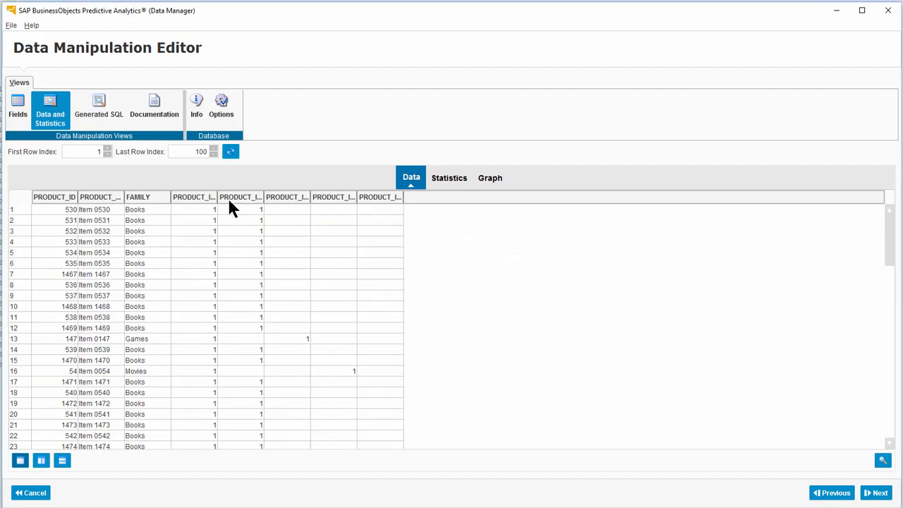
{"action": "left_click_drag", "start_coordinate": [218, 197], "coordinate": [517, 197]}
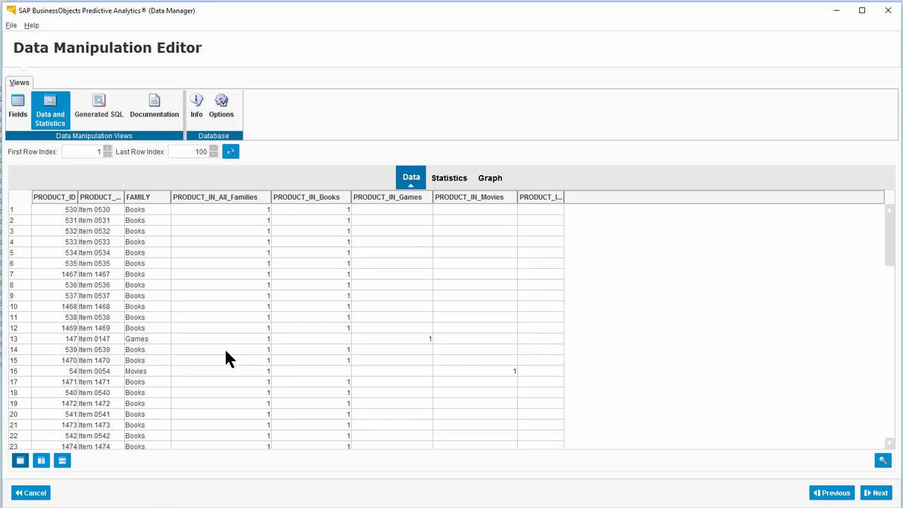
- Return to the field list and hide the PRODUCT_NAME and FAMILY fields
{"action": "left_click", "coordinate": [18, 106]}
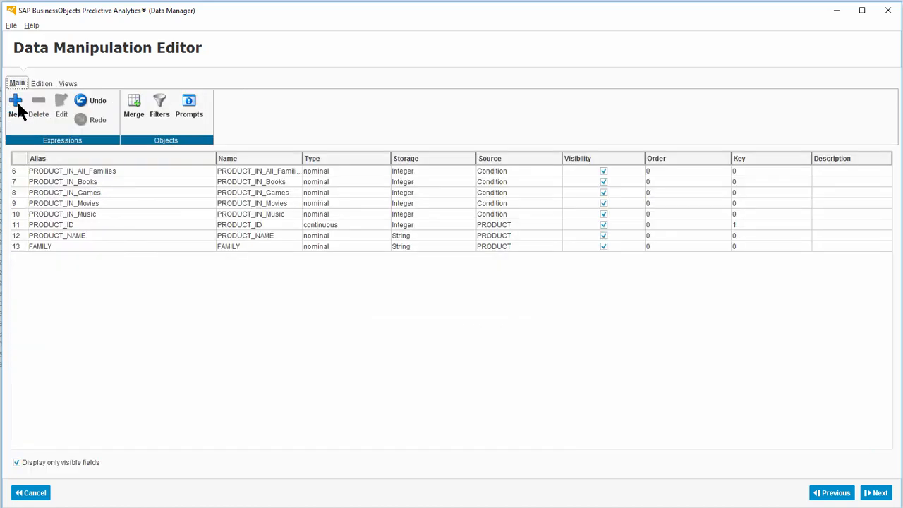
{"action": "left_click", "coordinate": [99, 237]}
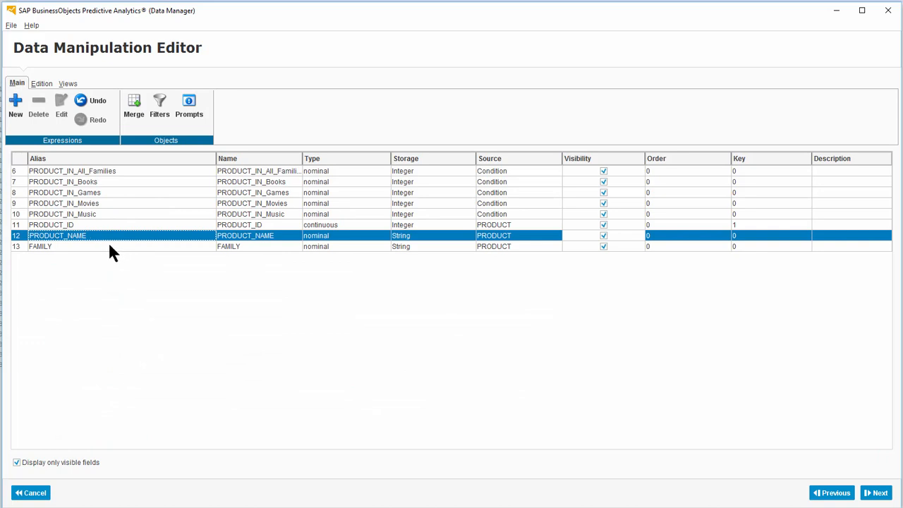
{"action": "left_click", "coordinate": [81, 247], "text": "shift"}
{"action": "right_click", "coordinate": [81, 252]}
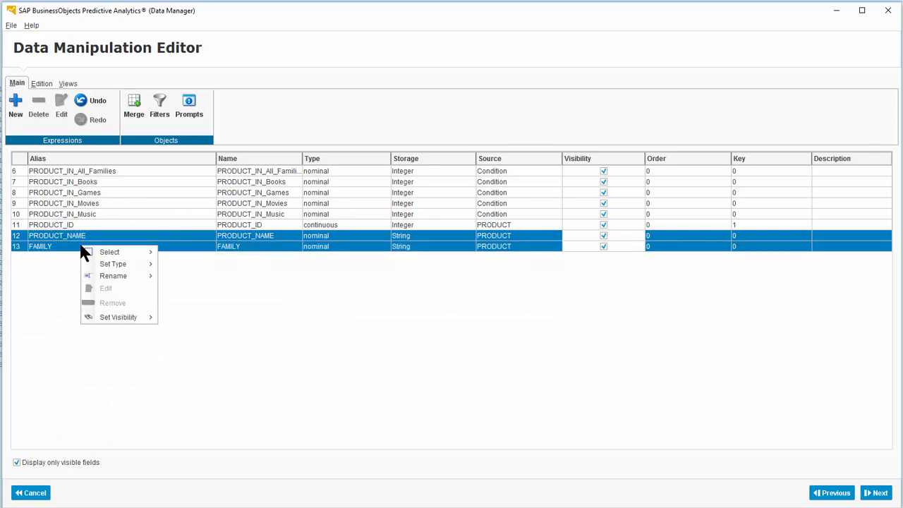
{"action": "mouse_move", "coordinate": [127, 317]}
{"action": "left_click", "coordinate": [189, 330]}
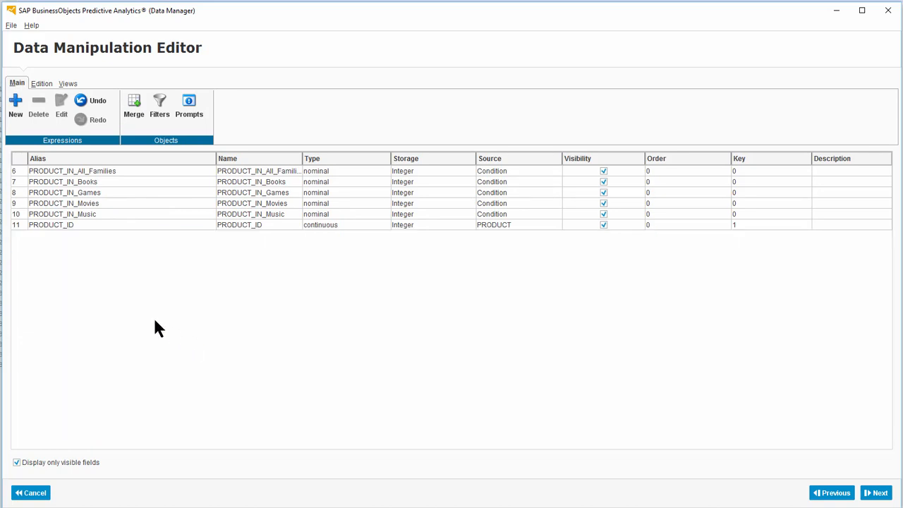
- Examine the SQL generated for the data manipulation, including the case expressions and the family counts
{"action": "left_click", "coordinate": [66, 82]}
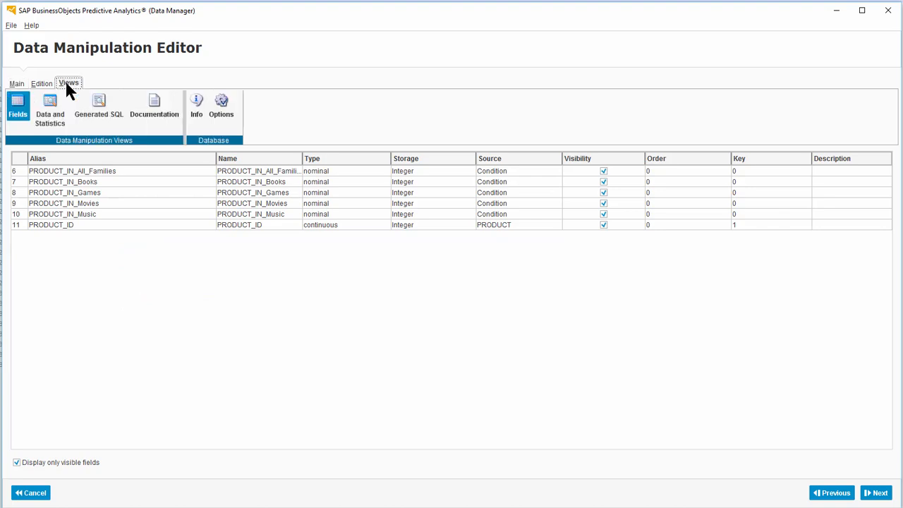
{"action": "left_click", "coordinate": [110, 106]}
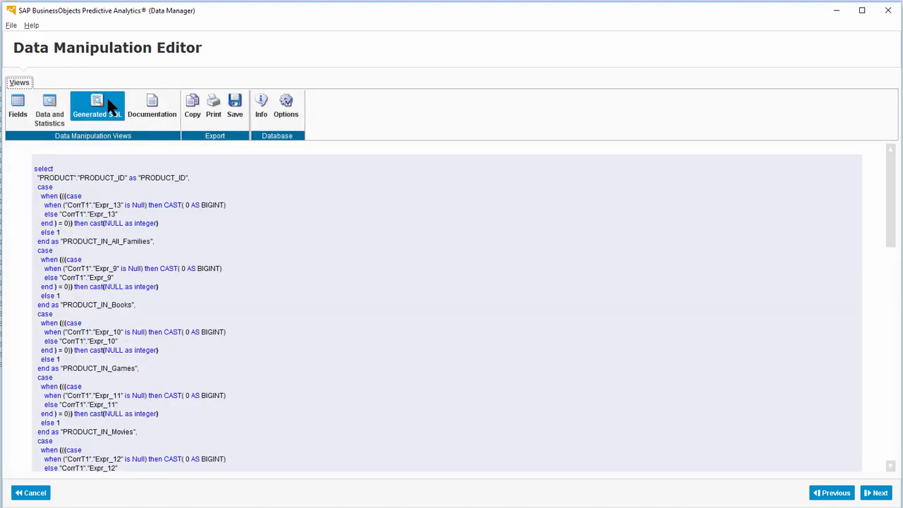
{"action": "scroll", "coordinate": [218, 206], "scroll_direction": "down", "scroll_amount": 5}
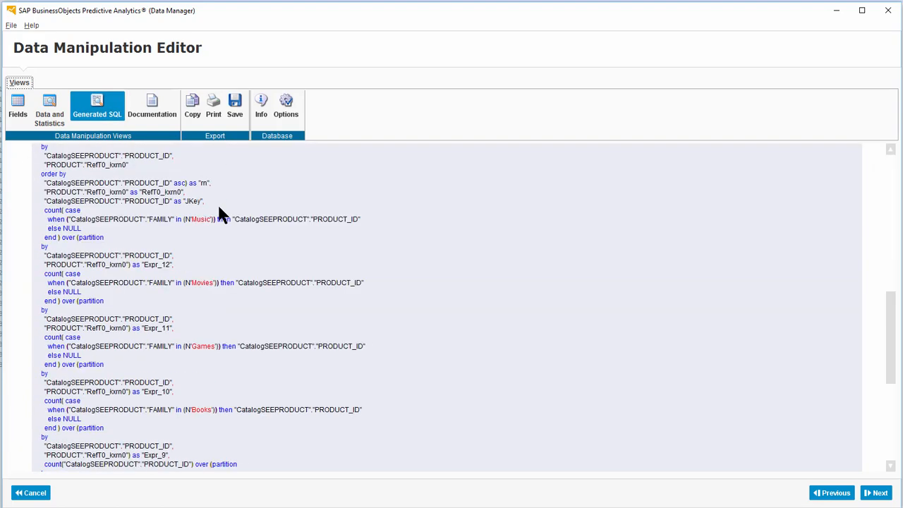
{"action": "scroll", "coordinate": [218, 206], "scroll_direction": "up", "scroll_amount": 5}
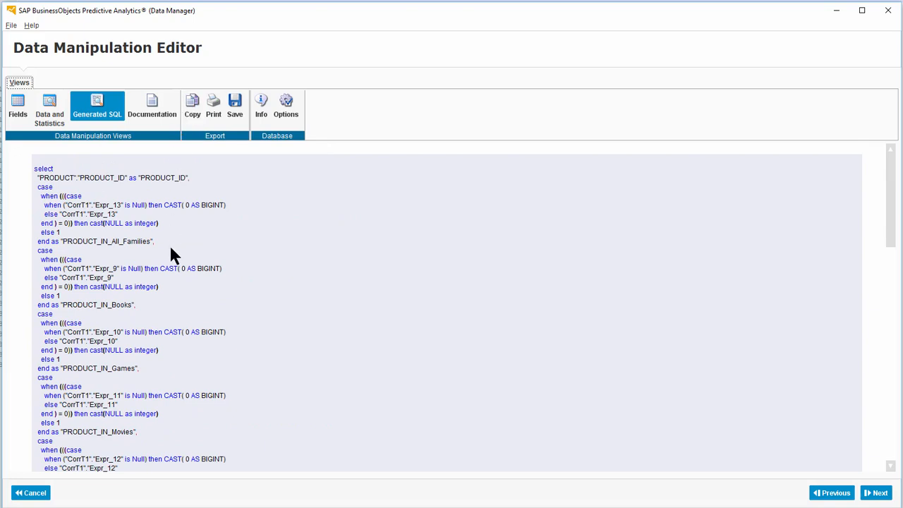
- Discard the current data manipulation and open the existing DM_DAY_CAL_YEAR_PIVOT from the APL_DEV database source
{"action": "left_click", "coordinate": [34, 492]}
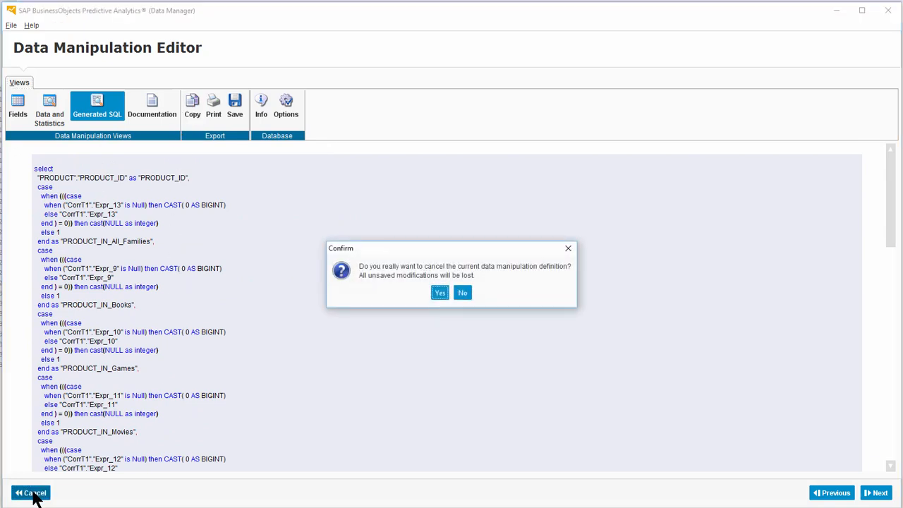
{"action": "left_click", "coordinate": [441, 293]}
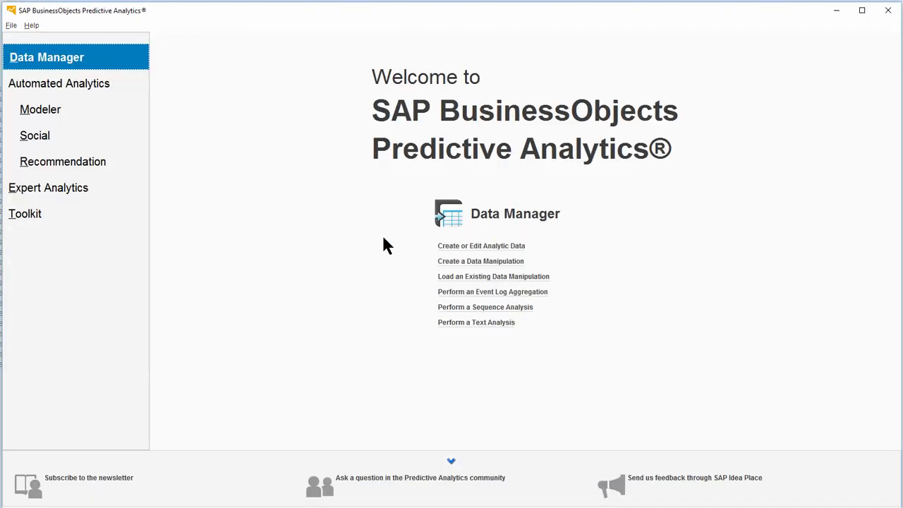
{"action": "left_click", "coordinate": [477, 278]}
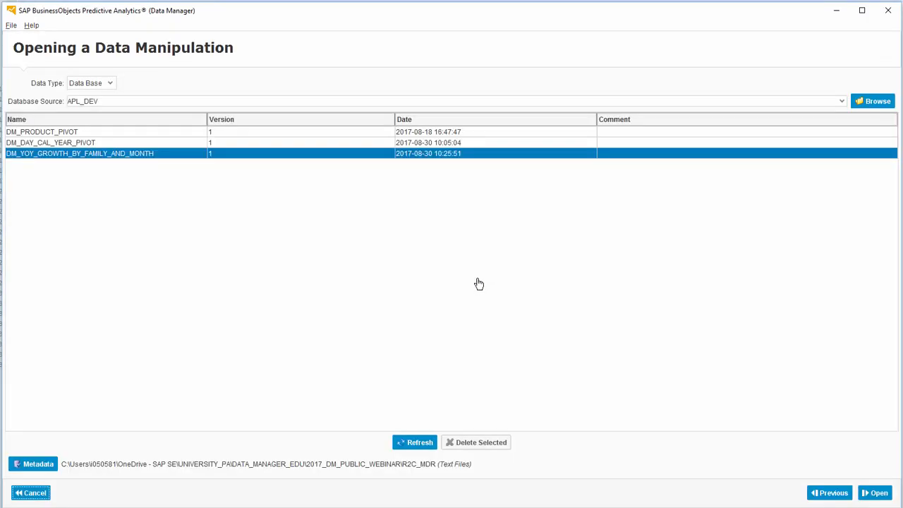
{"action": "double_click", "coordinate": [61, 143]}
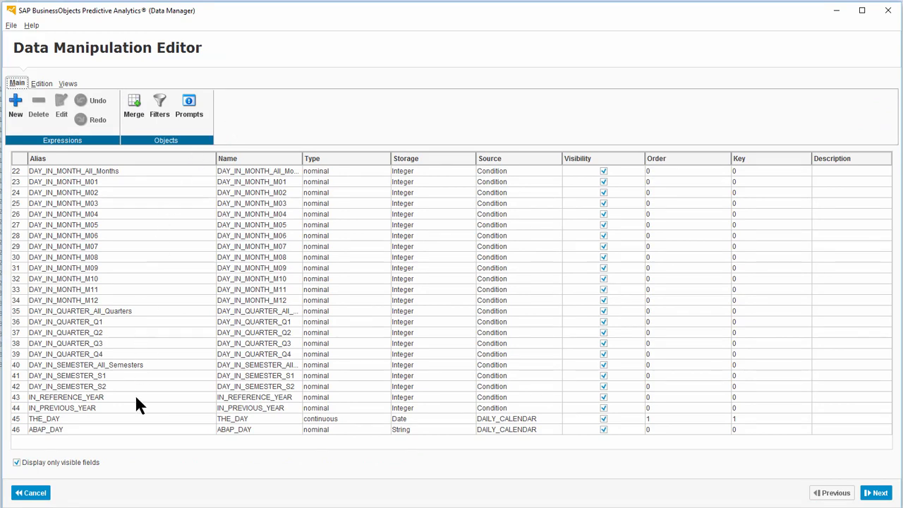
- Inspect the expression behind the IN_REFERENCE_YEAR field and return to the field list without changing it
{"action": "left_click", "coordinate": [105, 397]}
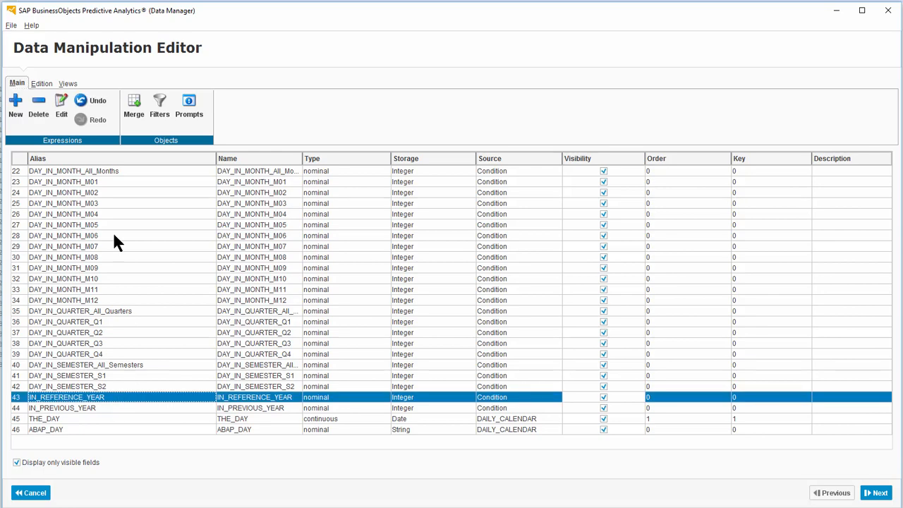
{"action": "left_click", "coordinate": [62, 106]}
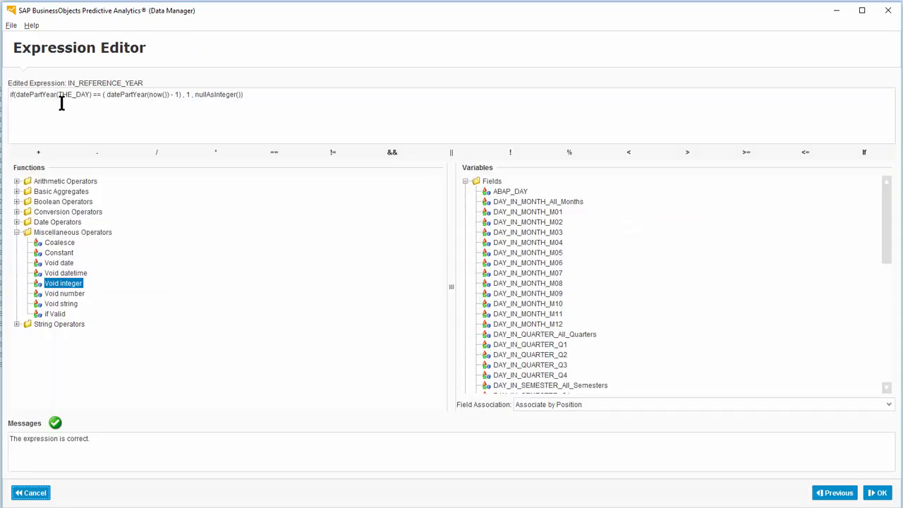
{"action": "left_click", "coordinate": [161, 112]}
{"action": "left_click", "coordinate": [834, 496]}
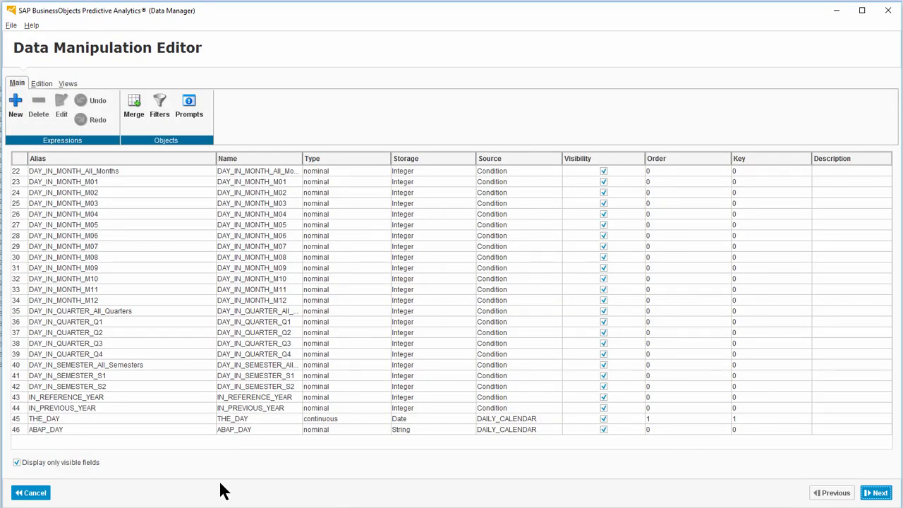
- Preview the calendar data manipulation's rows, widening the DAY_IN_MONTH_M04 and DAY_IN_MONTH_M05 columns to examine how the month flags follow the dates
{"action": "left_click", "coordinate": [67, 83]}
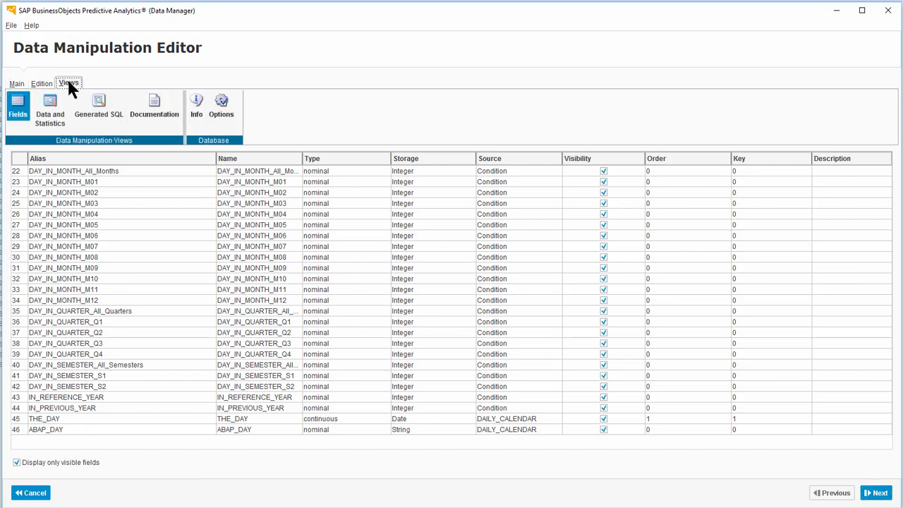
{"action": "left_click", "coordinate": [55, 106]}
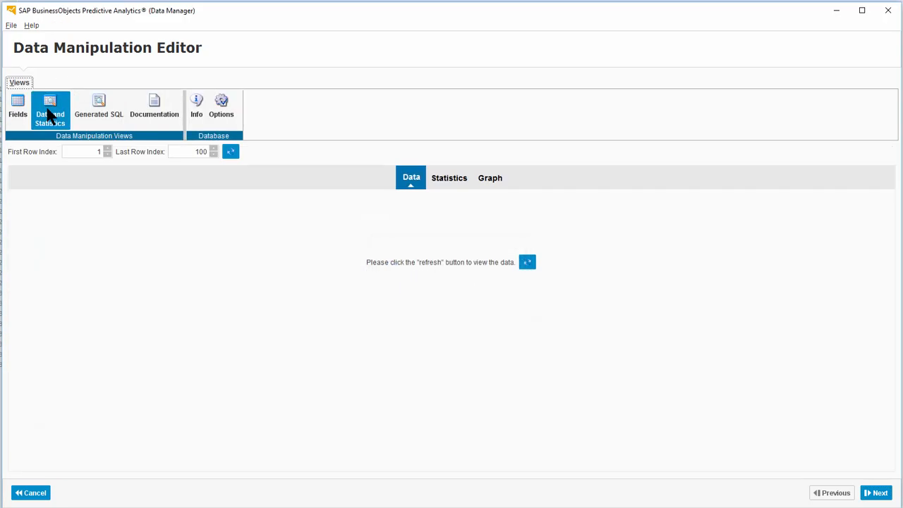
{"action": "left_click", "coordinate": [530, 262]}
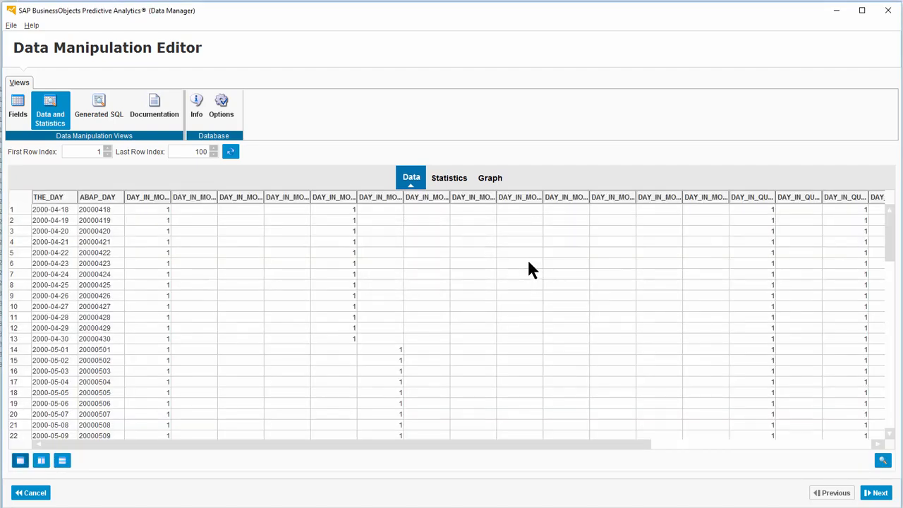
{"action": "left_click_drag", "start_coordinate": [356, 197], "coordinate": [498, 200]}
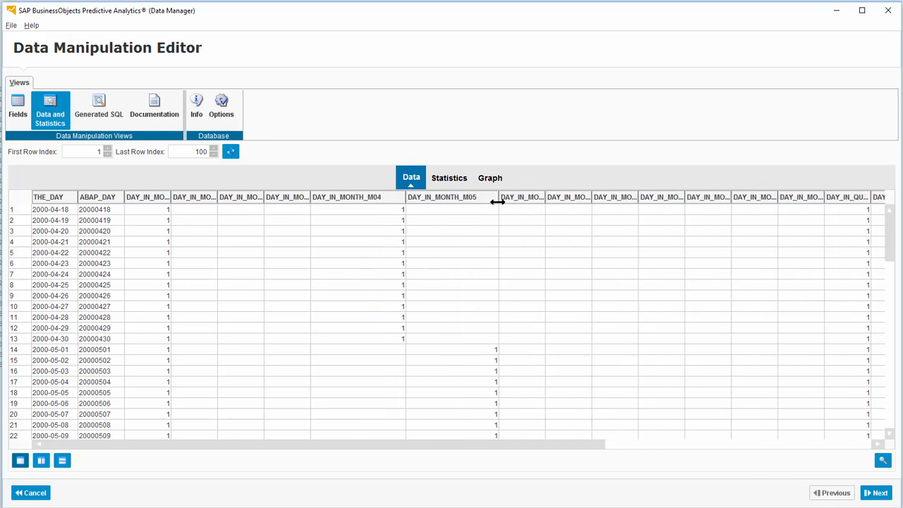
{"action": "scroll", "coordinate": [564, 314], "scroll_direction": "down", "scroll_amount": 2}
{"action": "scroll", "coordinate": [568, 314], "scroll_direction": "down", "scroll_amount": 1}
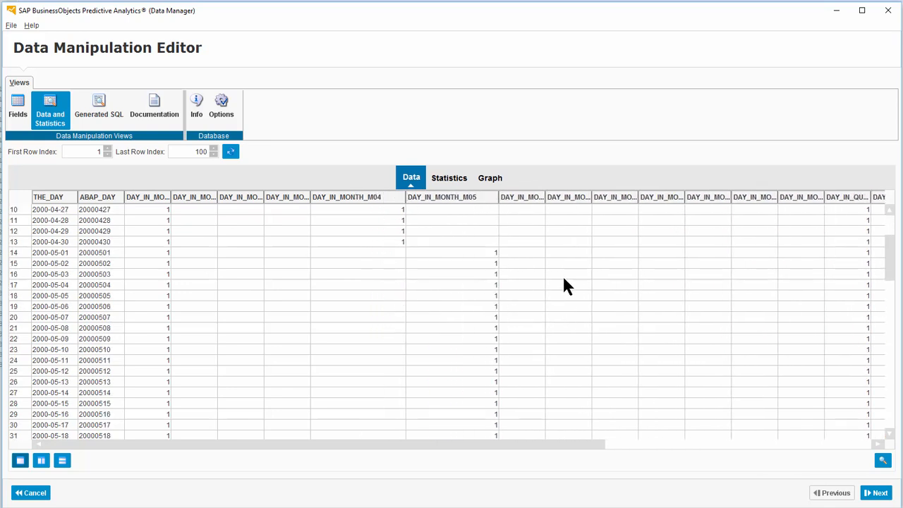
{"action": "scroll", "coordinate": [564, 278], "scroll_direction": "down", "scroll_amount": 8}
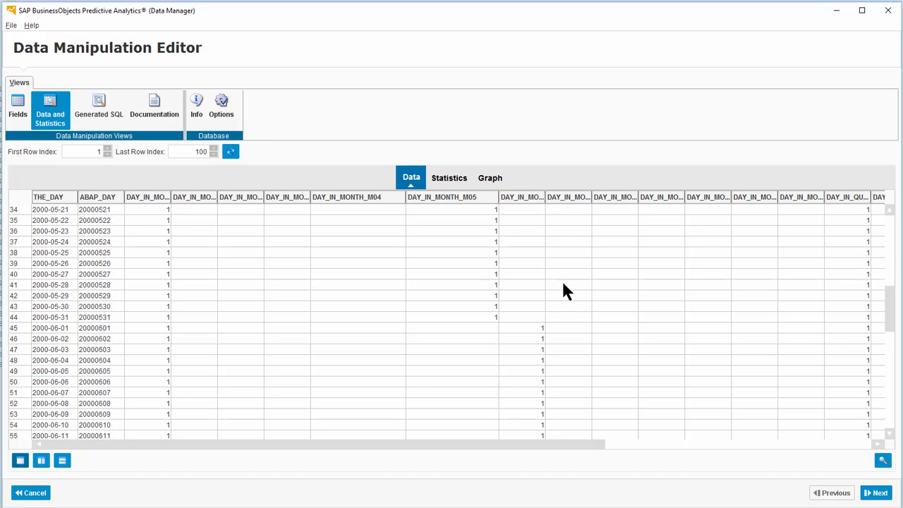
{"action": "scroll", "coordinate": [563, 285], "scroll_direction": "up", "scroll_amount": 11}
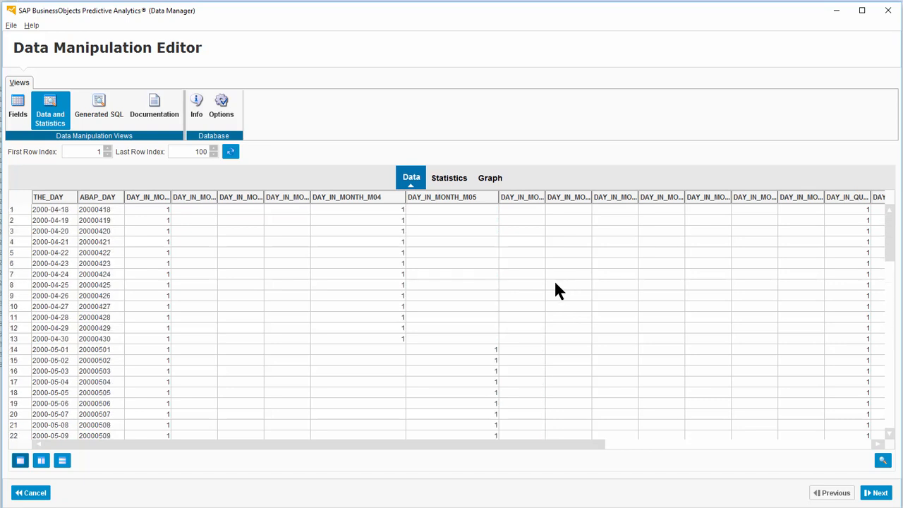
- Examine the quarter and semester flags in the calendar preview, widening DAY_IN_QUARTER_Q2 and DAY_IN_SEMESTER_S1, and return to the field list
{"action": "left_click_drag", "start_coordinate": [172, 197], "coordinate": [231, 201]}
{"action": "left_click_drag", "start_coordinate": [414, 443], "coordinate": [733, 468]}
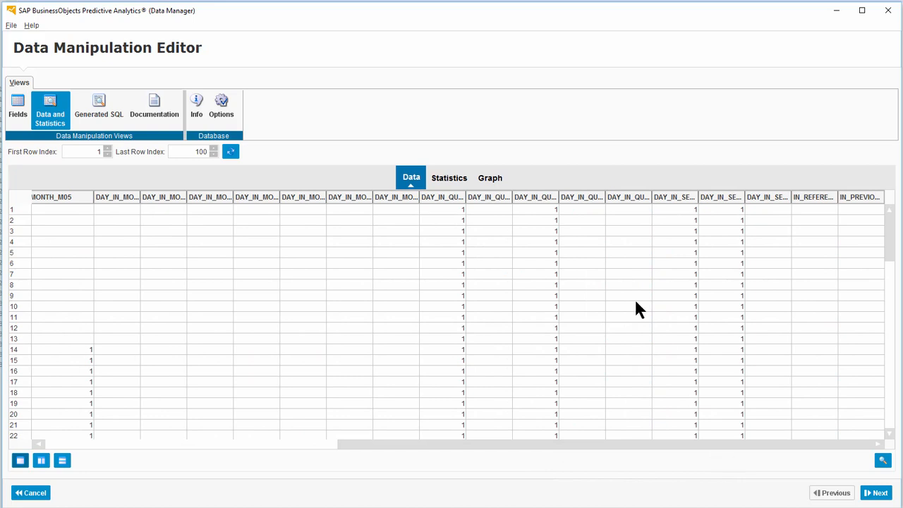
{"action": "left_click_drag", "start_coordinate": [559, 192], "coordinate": [608, 197]}
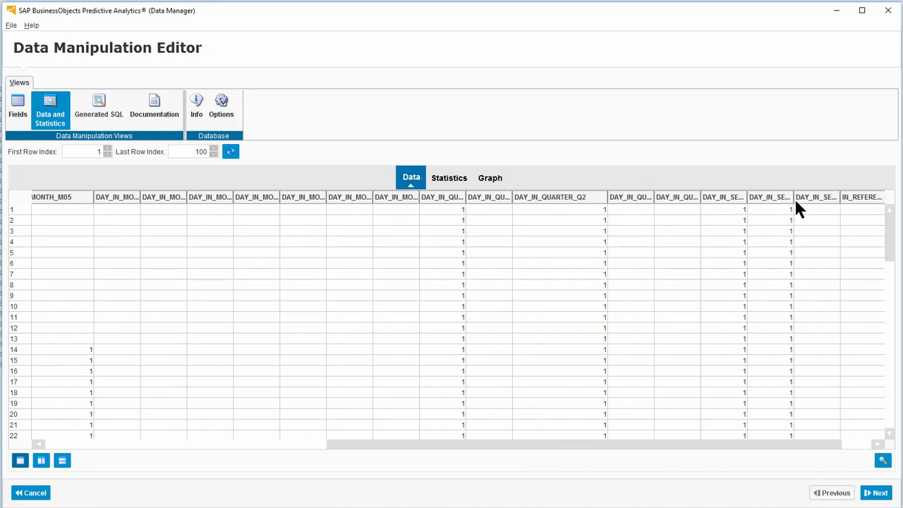
{"action": "left_click_drag", "start_coordinate": [793, 198], "coordinate": [847, 204]}
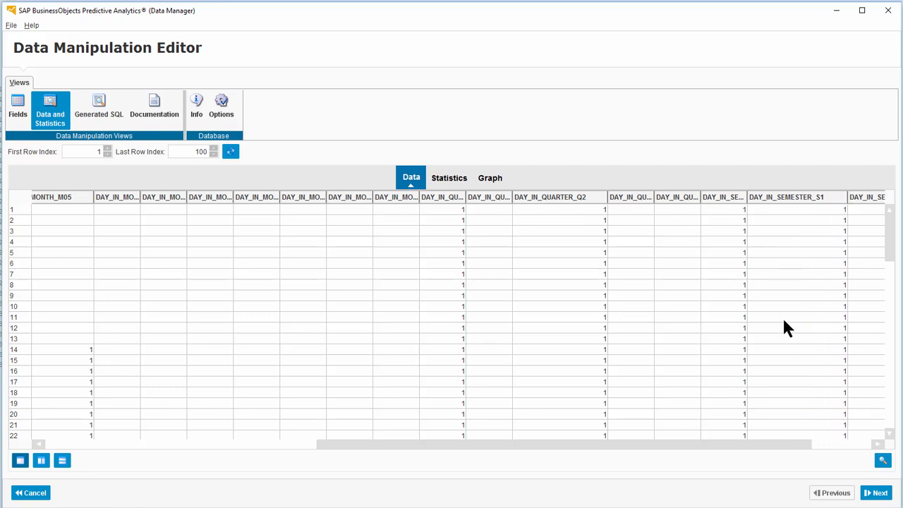
{"action": "left_click", "coordinate": [17, 106]}
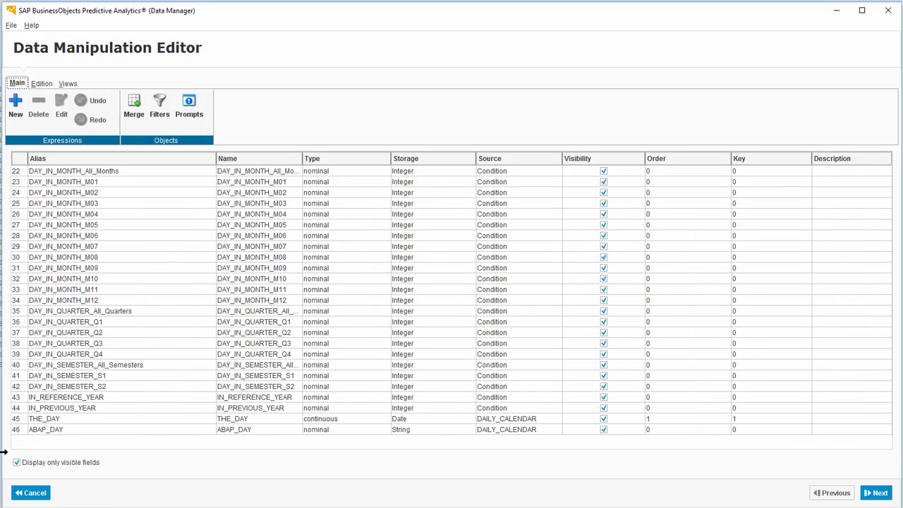
- Discard the calendar data manipulation and start a new one on the SALES_HISTORY table from the SEE schema of APL_DEV
{"action": "left_click", "coordinate": [31, 493]}
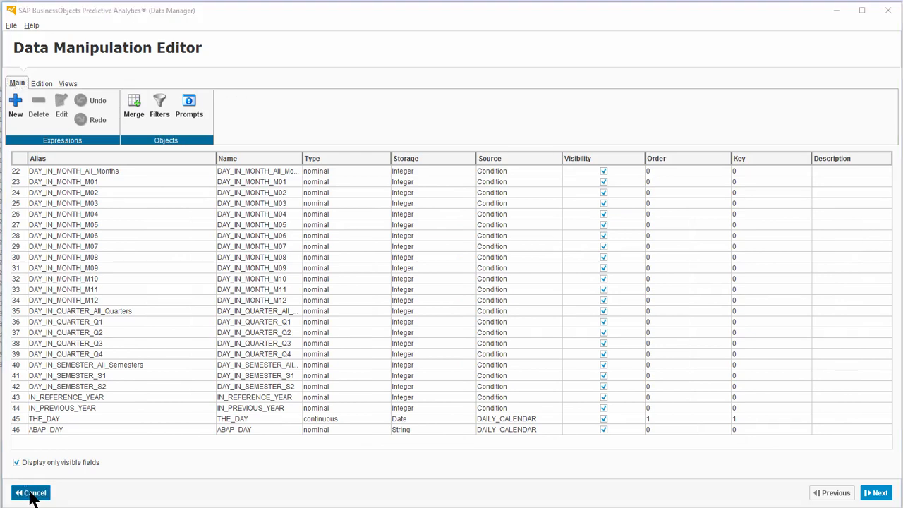
{"action": "left_click", "coordinate": [439, 293]}
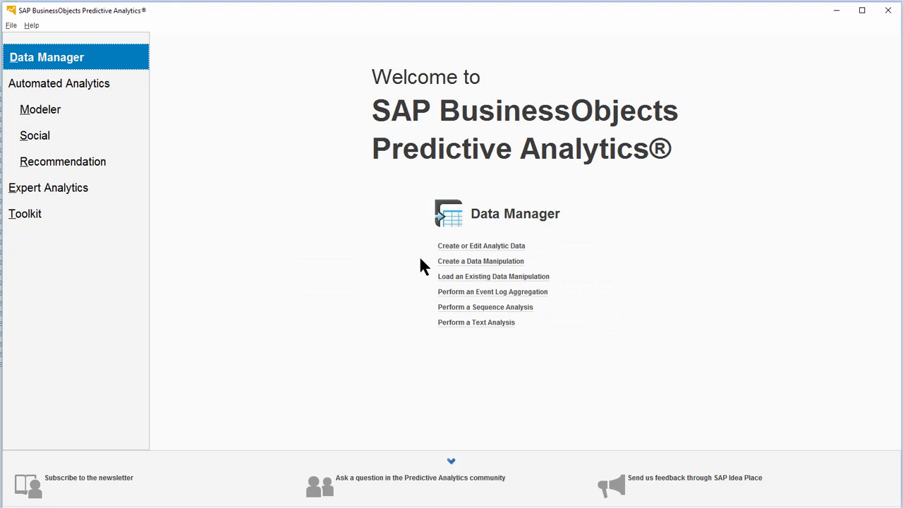
{"action": "left_click", "coordinate": [460, 262]}
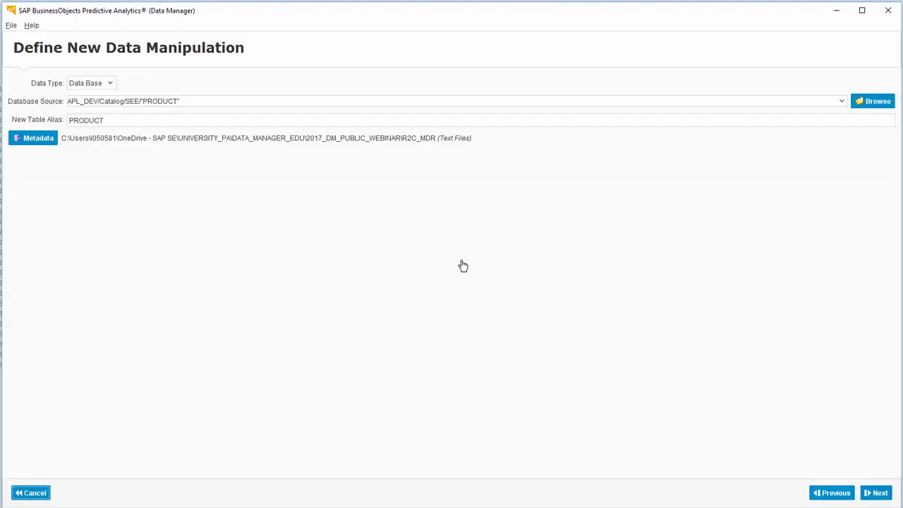
{"action": "left_click", "coordinate": [873, 108]}
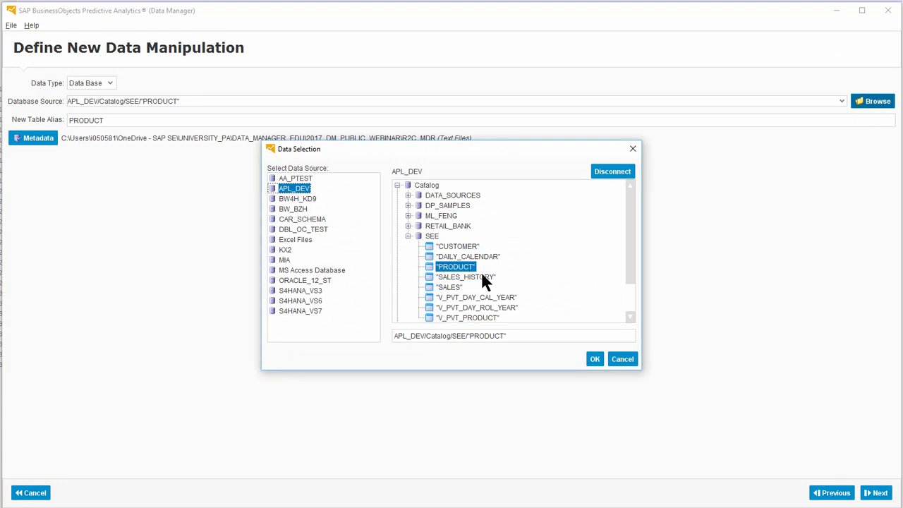
{"action": "double_click", "coordinate": [482, 276]}
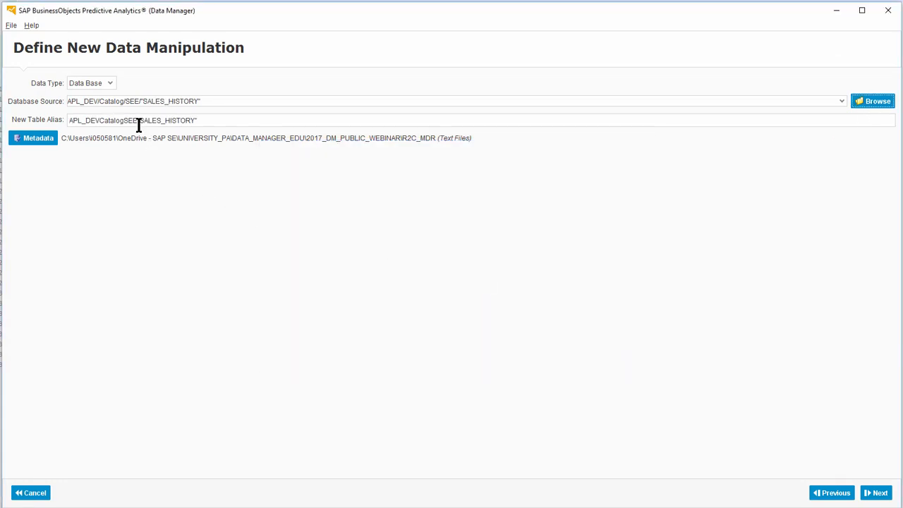
- Shorten the new table alias to SALES_HISTORY and proceed to the data manipulation's field list
{"action": "left_click_drag", "start_coordinate": [139, 122], "coordinate": [57, 124]}
{"action": "key", "text": "Delete"}
{"action": "key", "text": "Delete"}
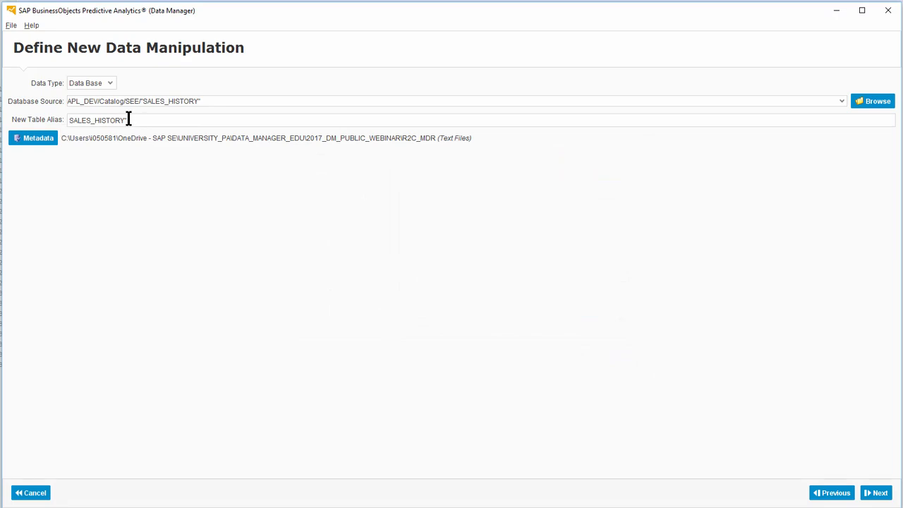
{"action": "left_click", "coordinate": [876, 492]}
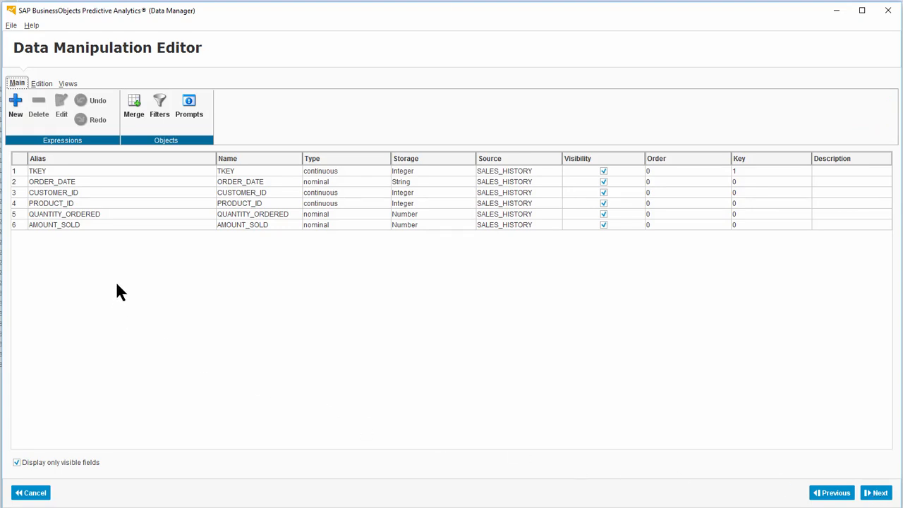
- Add the suffix _Measure to the aliases of the QUANTITY_ORDERED and AMOUNT_SOLD fields
{"action": "left_click", "coordinate": [177, 215]}
{"action": "left_click", "coordinate": [176, 226], "text": "shift"}
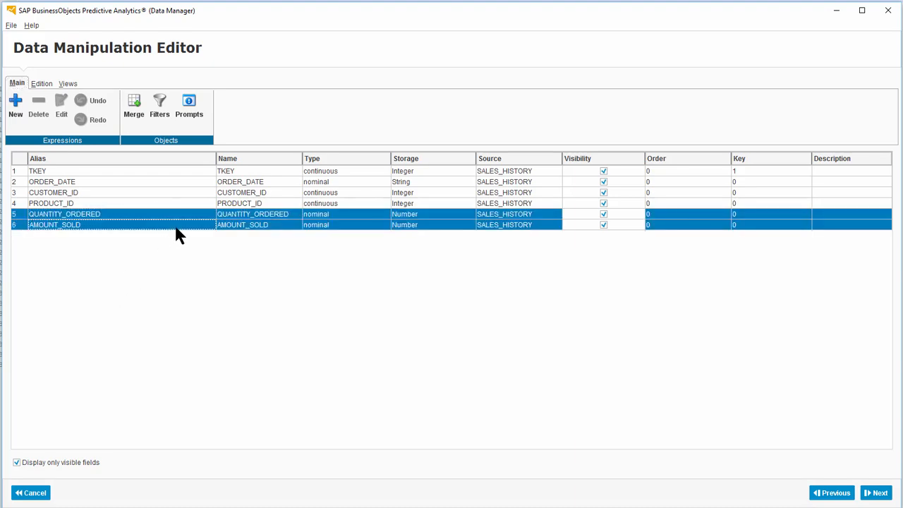
{"action": "right_click", "coordinate": [178, 234]}
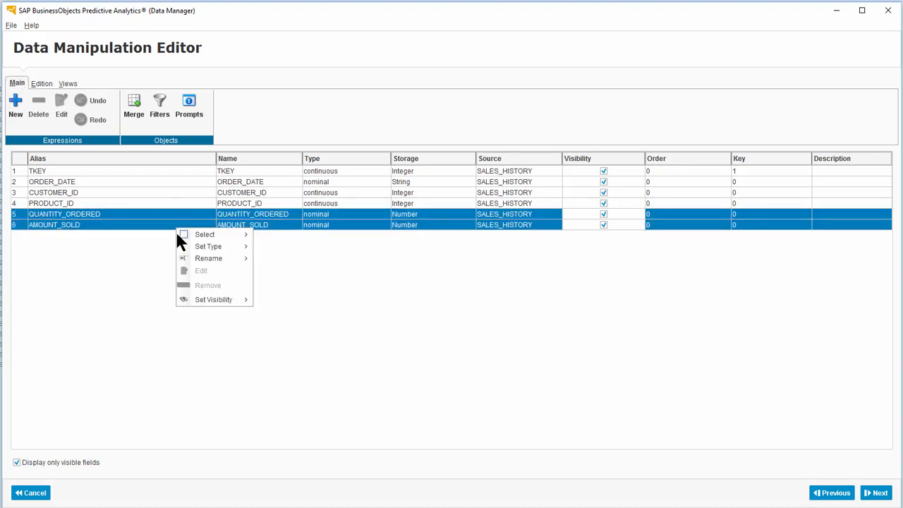
{"action": "mouse_move", "coordinate": [189, 257]}
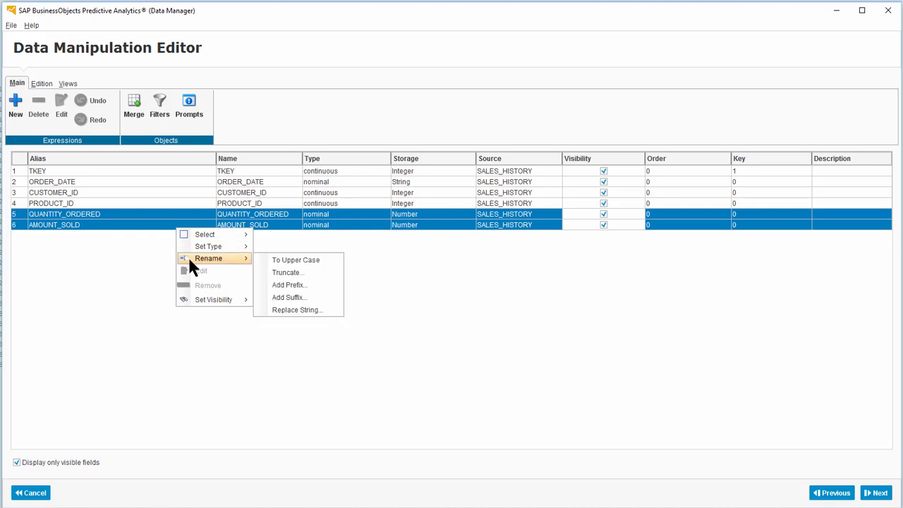
{"action": "left_click", "coordinate": [288, 297]}
{"action": "type", "text": "_Measure"}
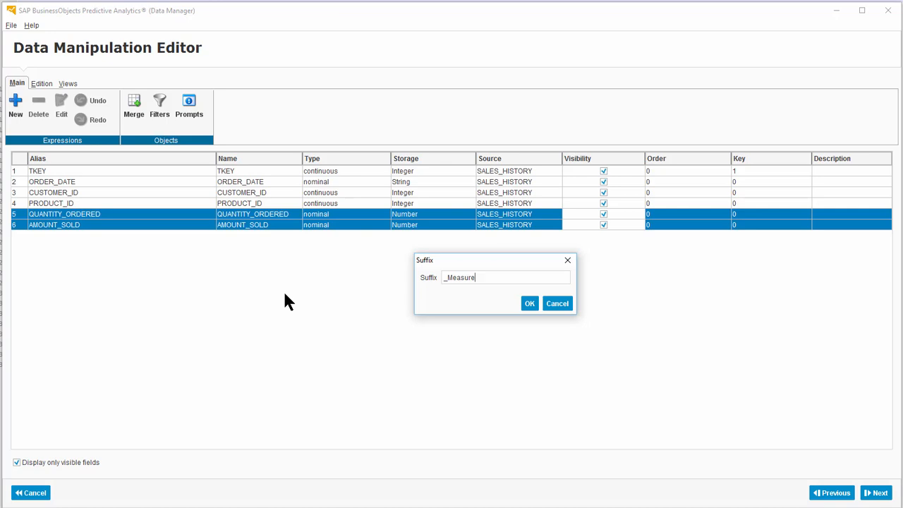
{"action": "left_click", "coordinate": [529, 304]}
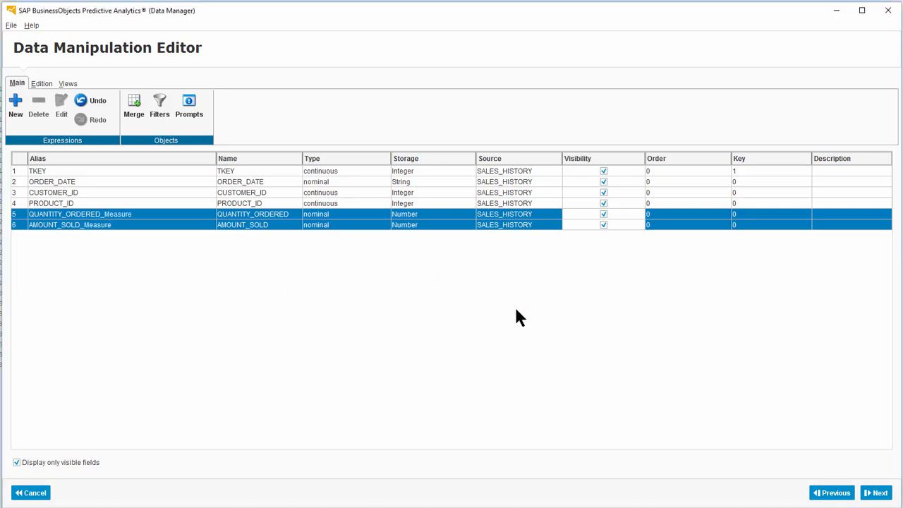
- Start a new merge with the V_PVT_PRODUCT view from the SEE catalog schema as its target table
{"action": "left_click", "coordinate": [134, 107]}
{"action": "left_click", "coordinate": [328, 169]}
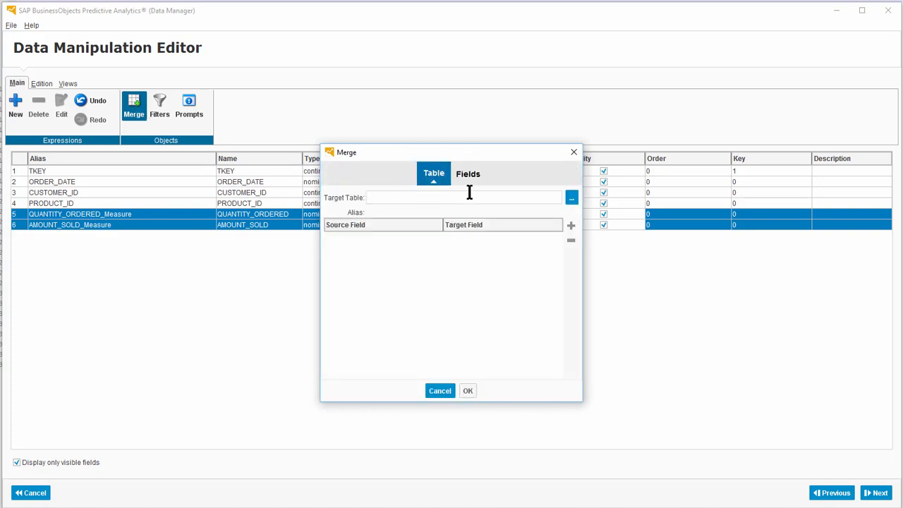
{"action": "left_click", "coordinate": [571, 199]}
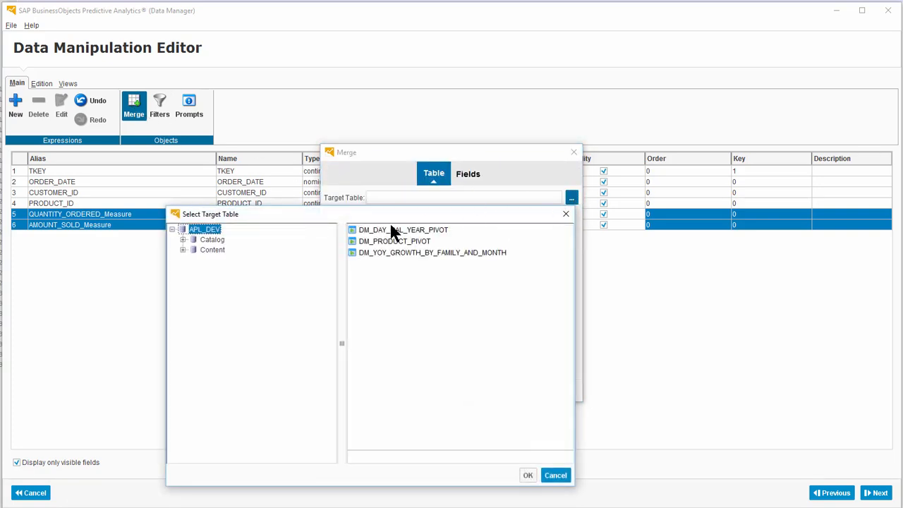
{"action": "left_click", "coordinate": [182, 240]}
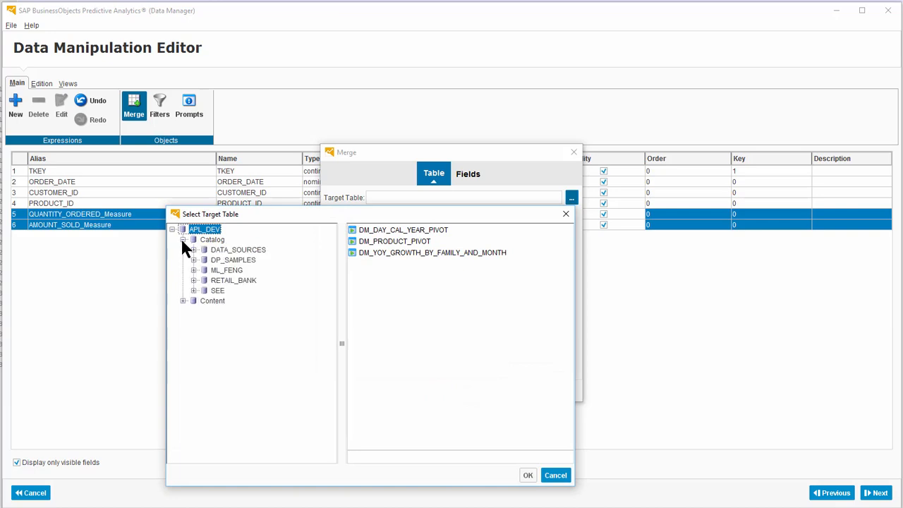
{"action": "left_click", "coordinate": [216, 292]}
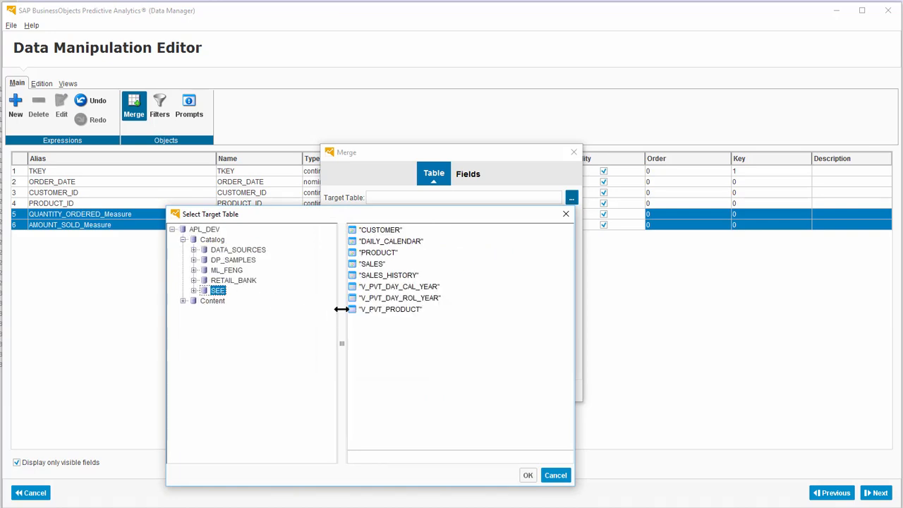
{"action": "double_click", "coordinate": [379, 309]}
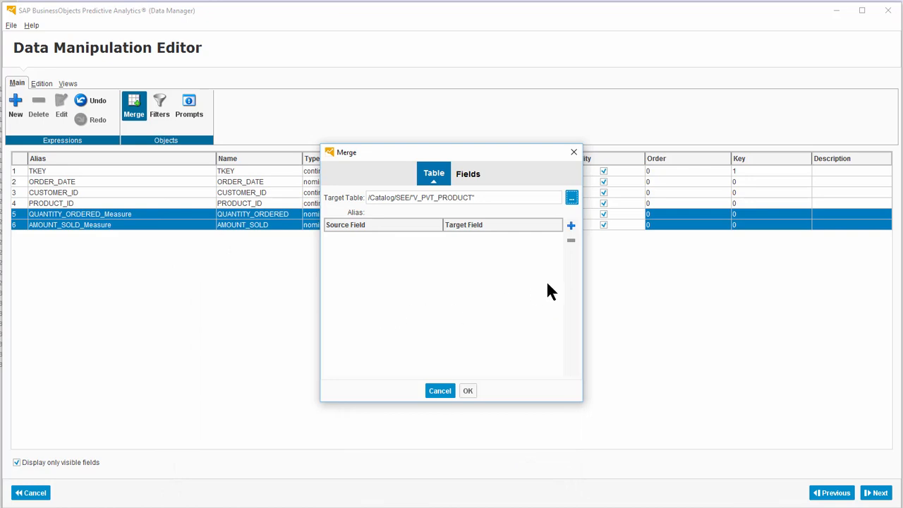
- Join the sales history to V_PVT_PRODUCT on PRODUCT_ID in both tables and accept the merge despite the key warning
{"action": "left_click", "coordinate": [571, 225]}
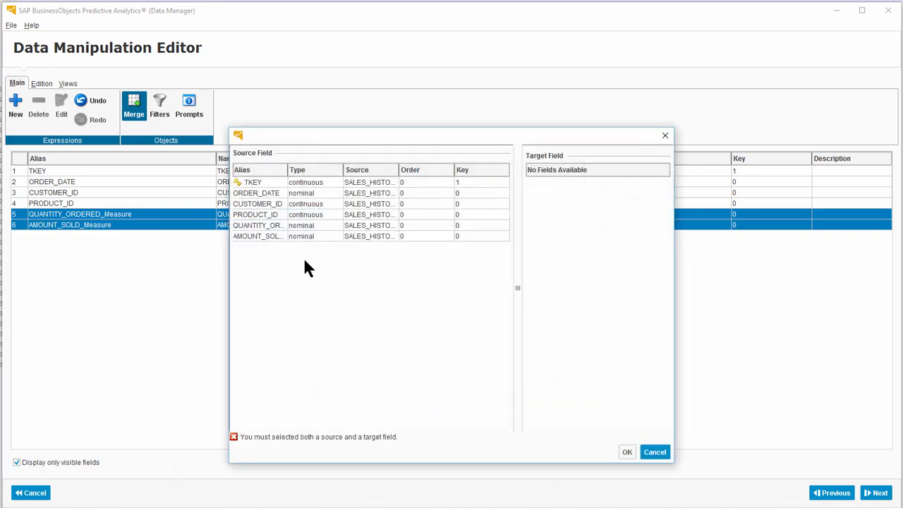
{"action": "left_click", "coordinate": [263, 216]}
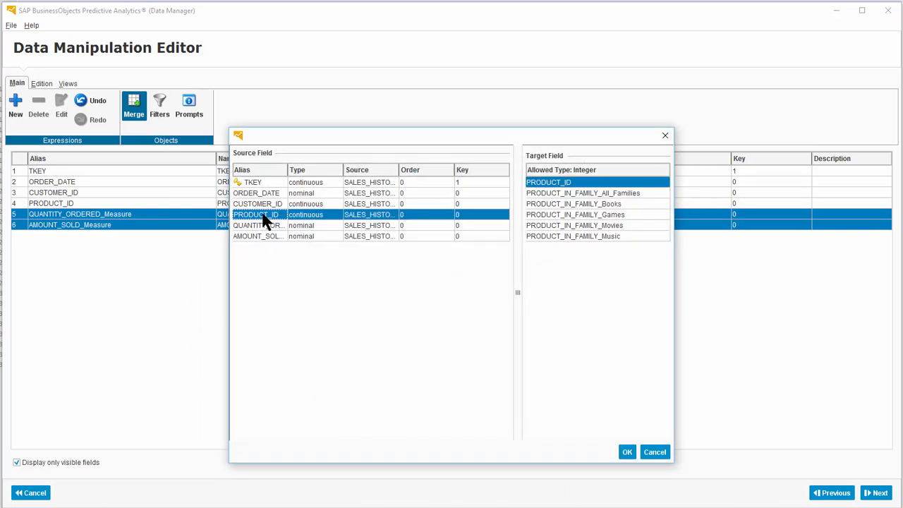
{"action": "left_click", "coordinate": [627, 453]}
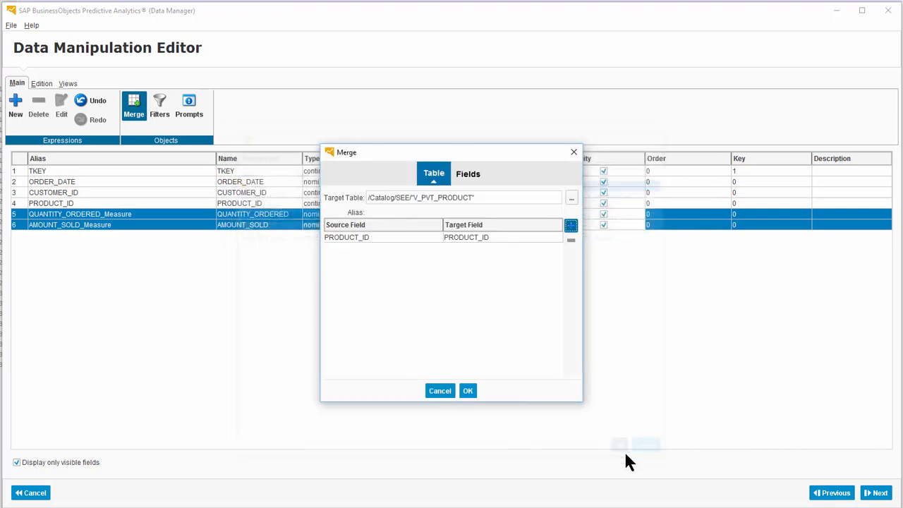
{"action": "left_click", "coordinate": [466, 392]}
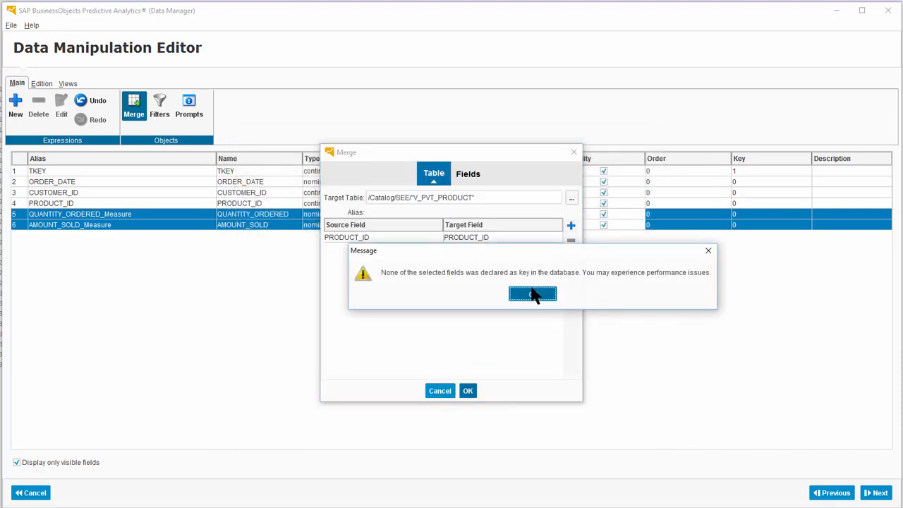
{"action": "left_click", "coordinate": [533, 294]}
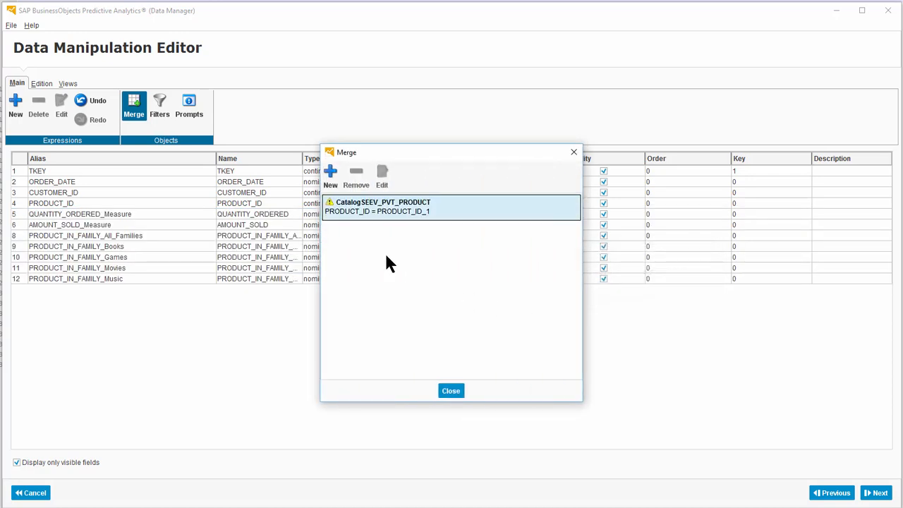
- Start a second merge with the V_PVT_DAY_CAL_YEAR view from the SEE catalog schema as its target table
{"action": "left_click", "coordinate": [327, 178]}
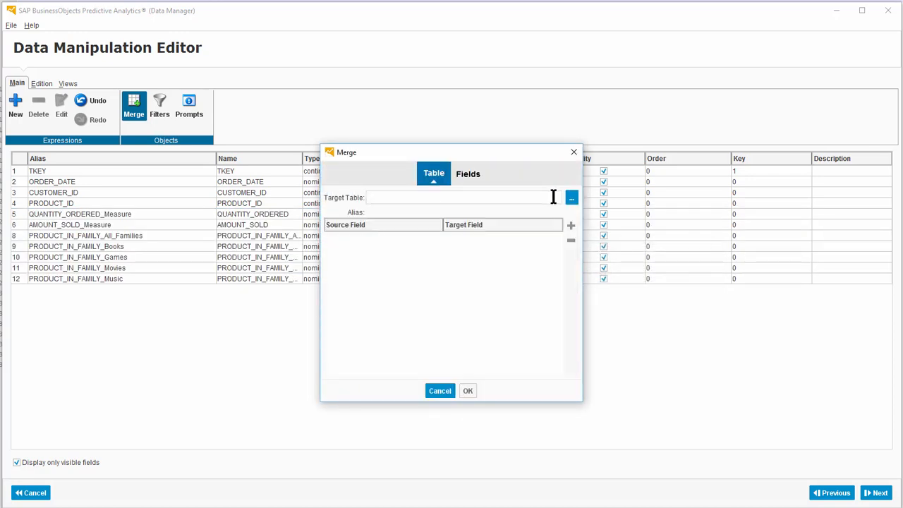
{"action": "left_click", "coordinate": [571, 198]}
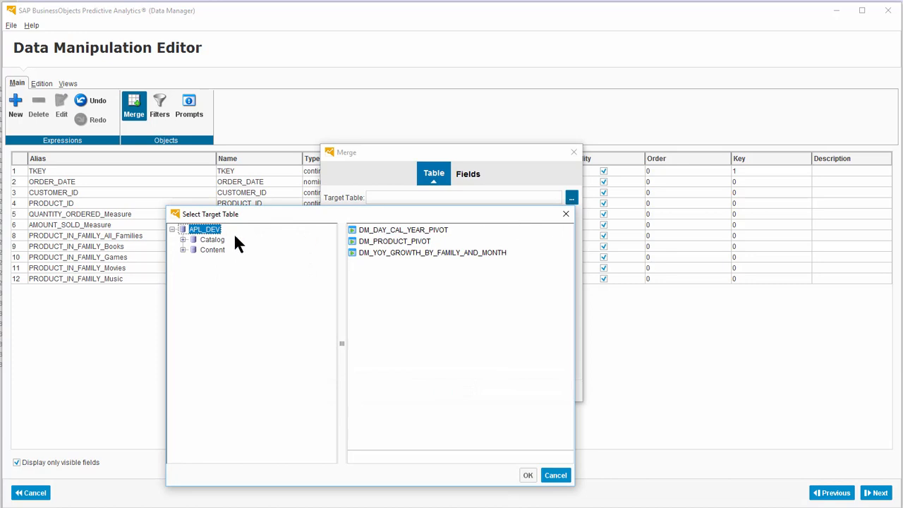
{"action": "left_click", "coordinate": [181, 239]}
{"action": "left_click", "coordinate": [218, 291]}
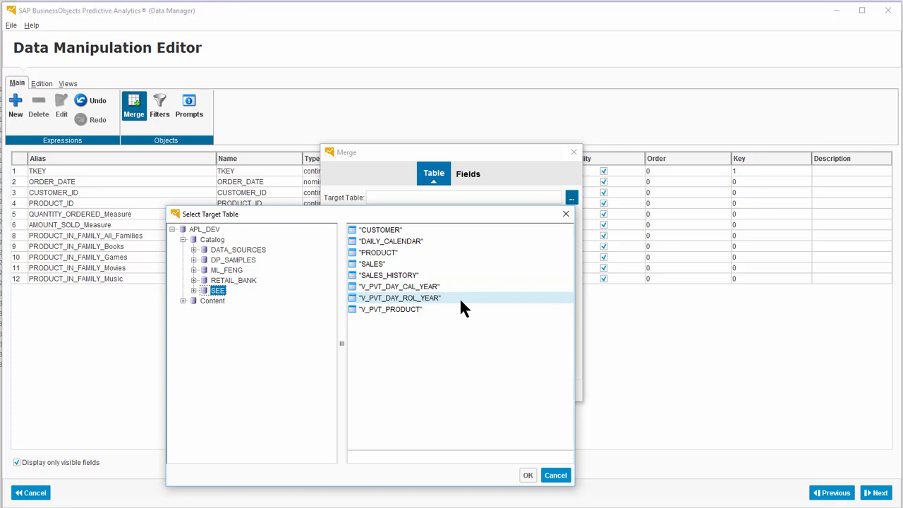
{"action": "double_click", "coordinate": [423, 288]}
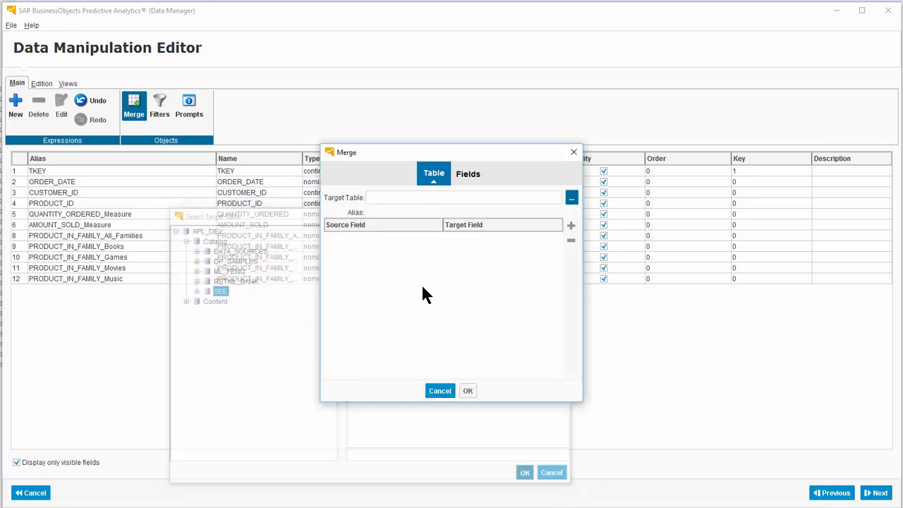
- Join ORDER_DATE to ABAP_DAY of V_PVT_DAY_CAL_YEAR and accept the merge despite the key warning
{"action": "left_click", "coordinate": [571, 226]}
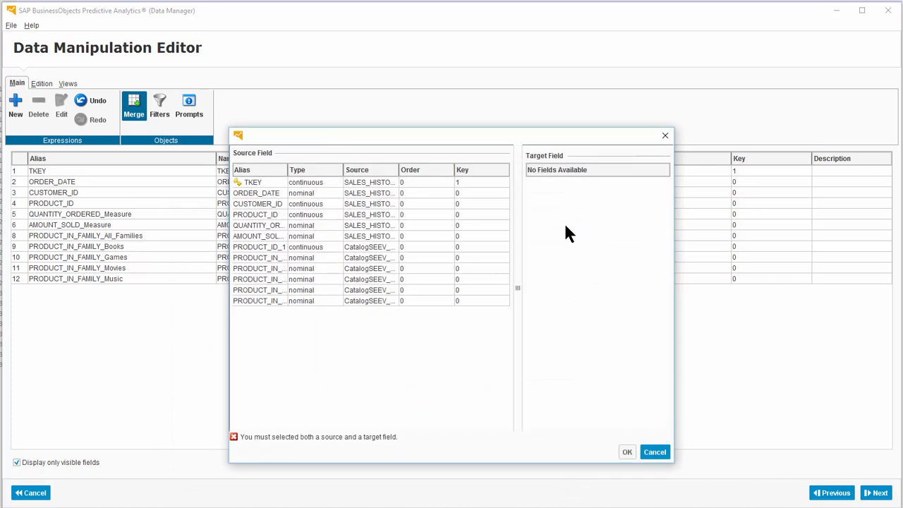
{"action": "left_click", "coordinate": [243, 195]}
{"action": "left_click", "coordinate": [570, 182]}
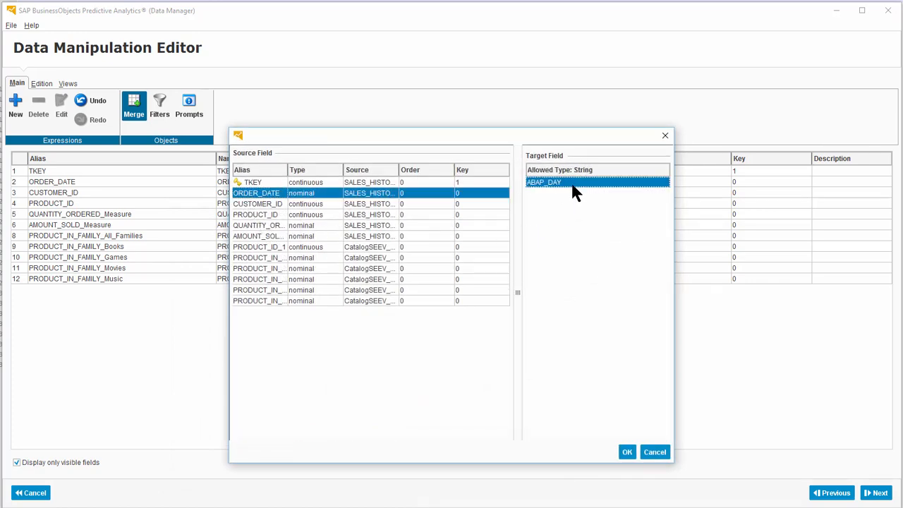
{"action": "left_click", "coordinate": [624, 453]}
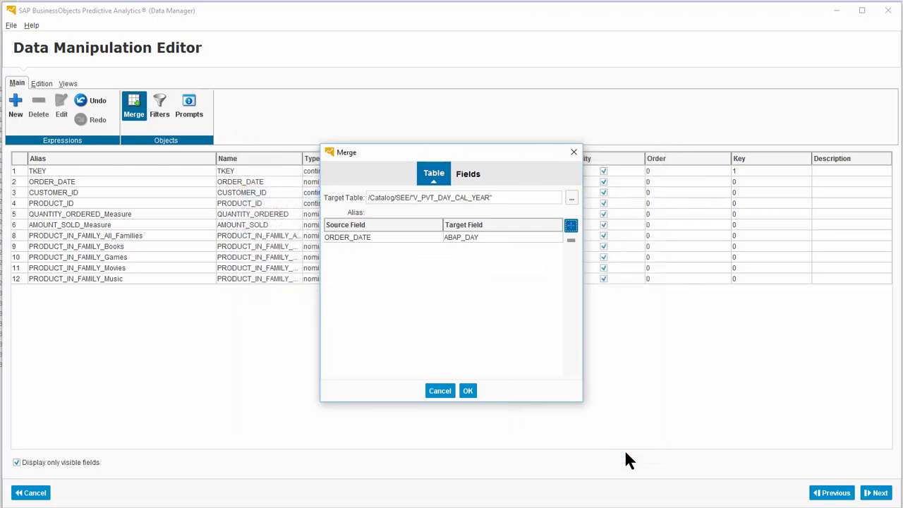
{"action": "left_click", "coordinate": [468, 391]}
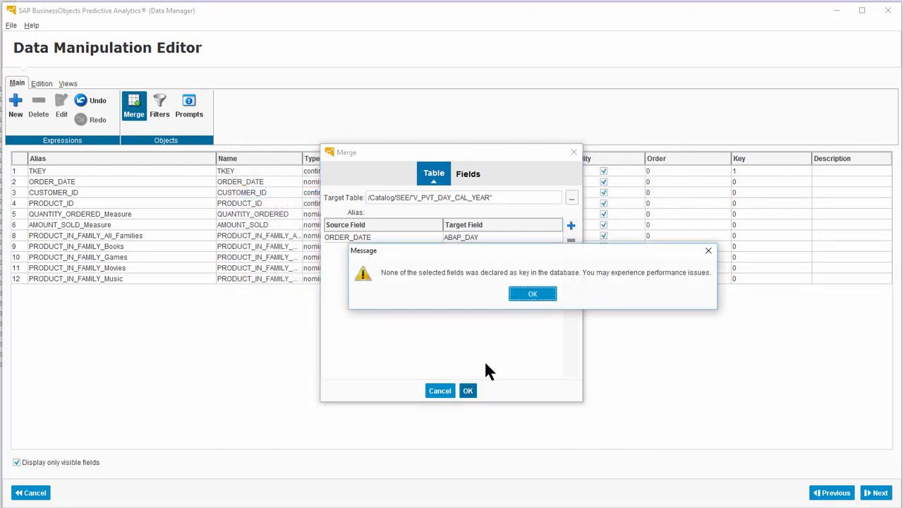
{"action": "left_click", "coordinate": [529, 295]}
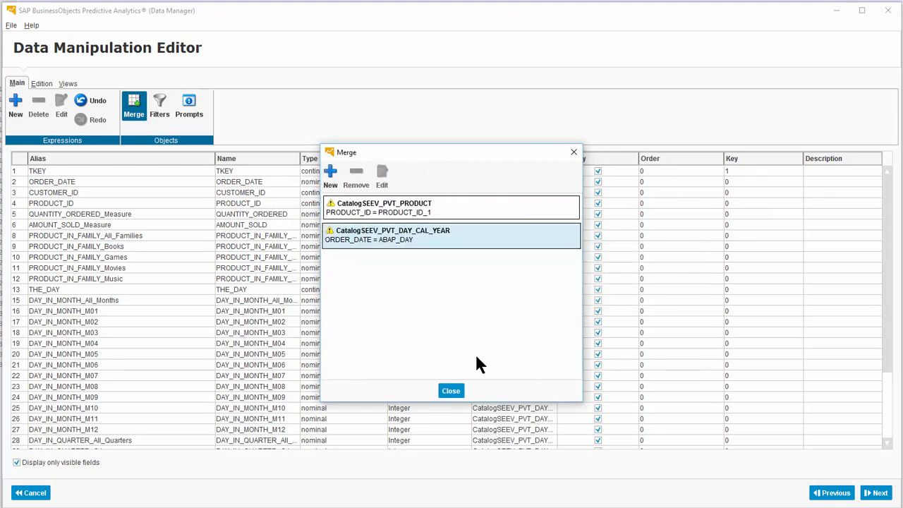
- Close the merge list and hide every field except CUSTOMER_ID by inverting the selection
{"action": "left_click", "coordinate": [450, 391]}
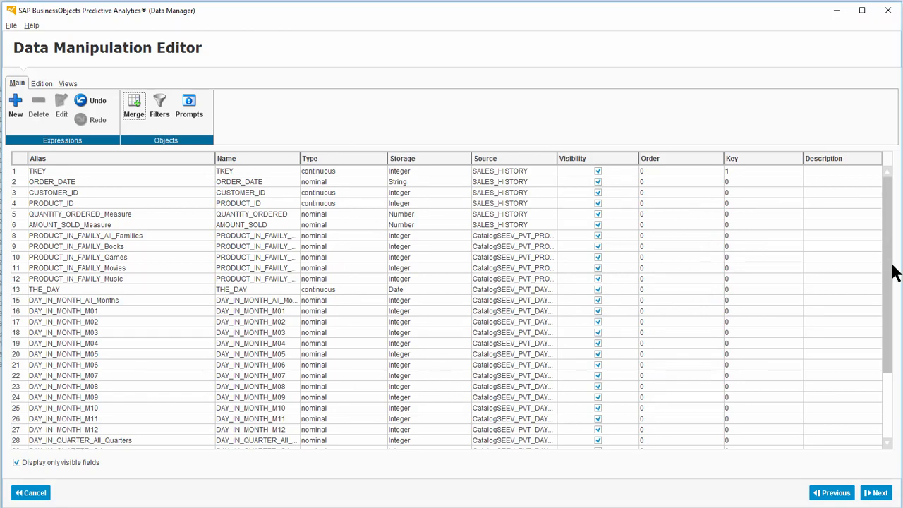
{"action": "left_click_drag", "start_coordinate": [890, 272], "coordinate": [899, 250]}
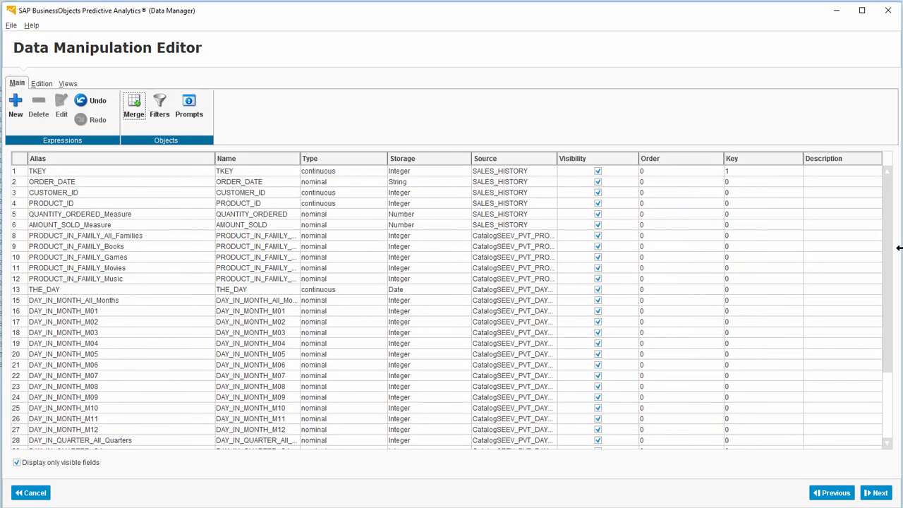
{"action": "left_click", "coordinate": [131, 193]}
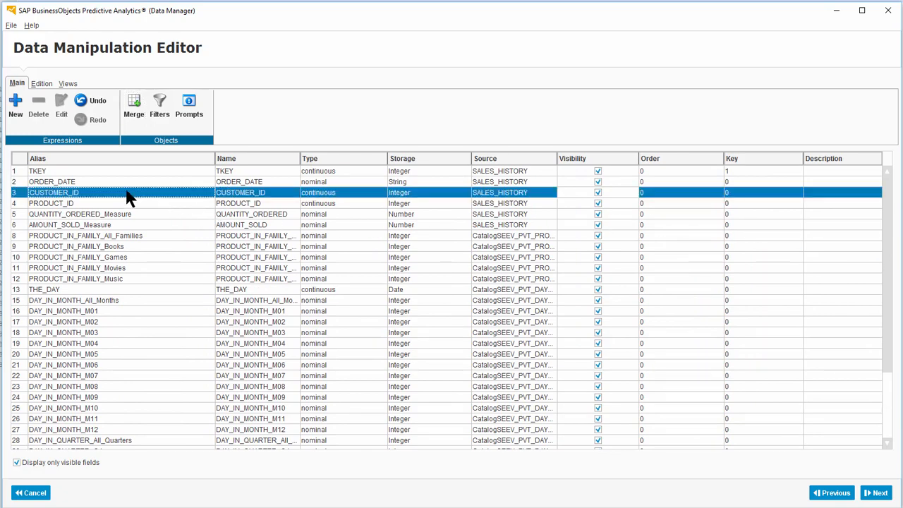
{"action": "right_click", "coordinate": [156, 192]}
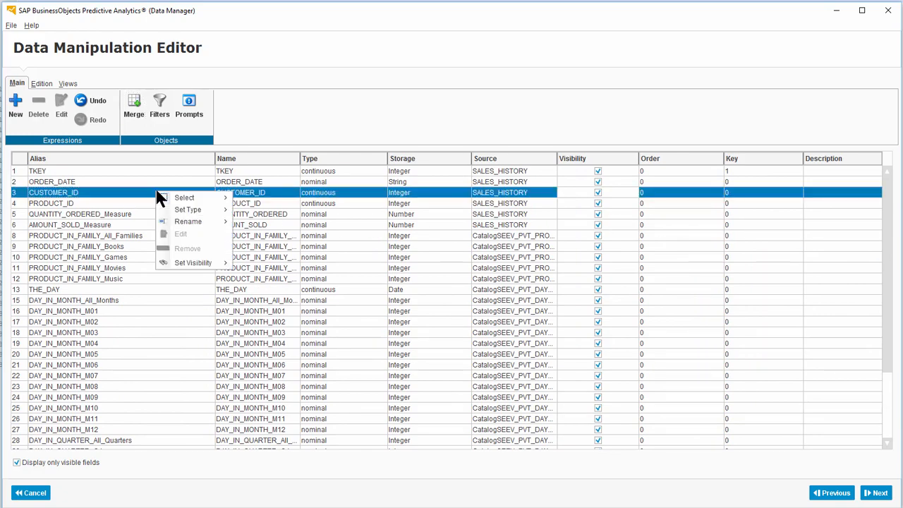
{"action": "mouse_move", "coordinate": [212, 197]}
{"action": "left_click", "coordinate": [260, 211]}
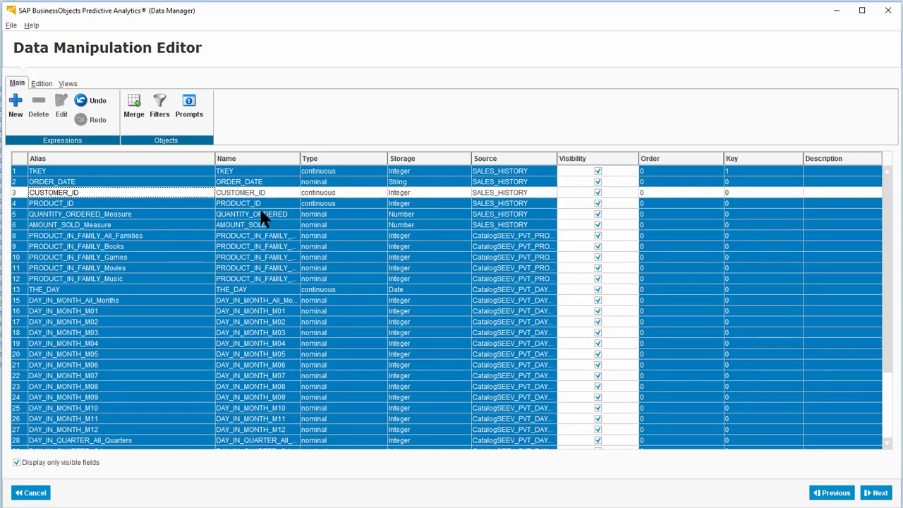
{"action": "right_click", "coordinate": [174, 244]}
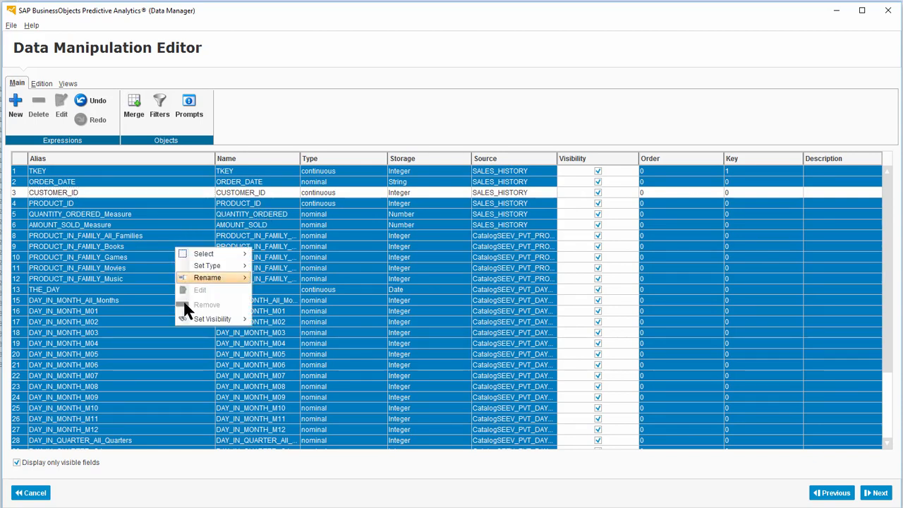
{"action": "mouse_move", "coordinate": [210, 318]}
{"action": "left_click", "coordinate": [275, 334]}
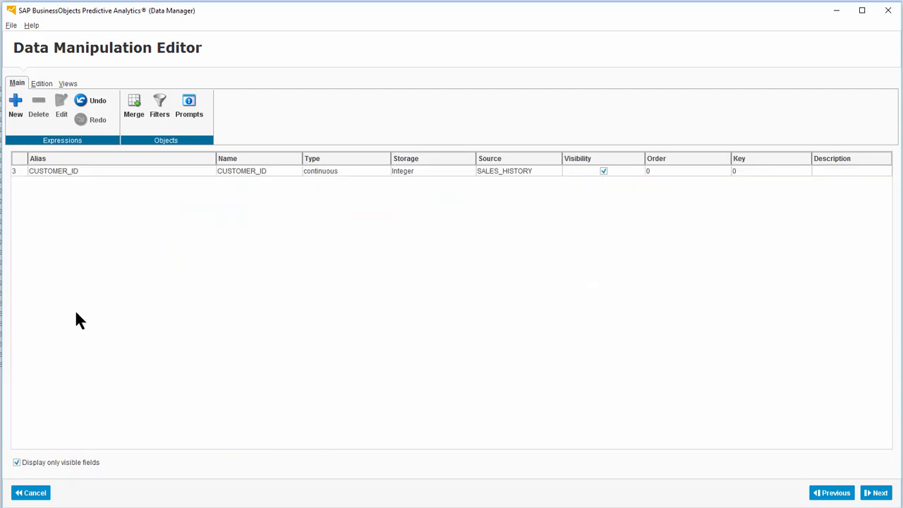
- Start a new expression with the Sum aggregate of AMOUNT_SOLD_Measure and replace AMOUNT_SOLD with the $ wildcard
{"action": "left_click", "coordinate": [15, 109]}
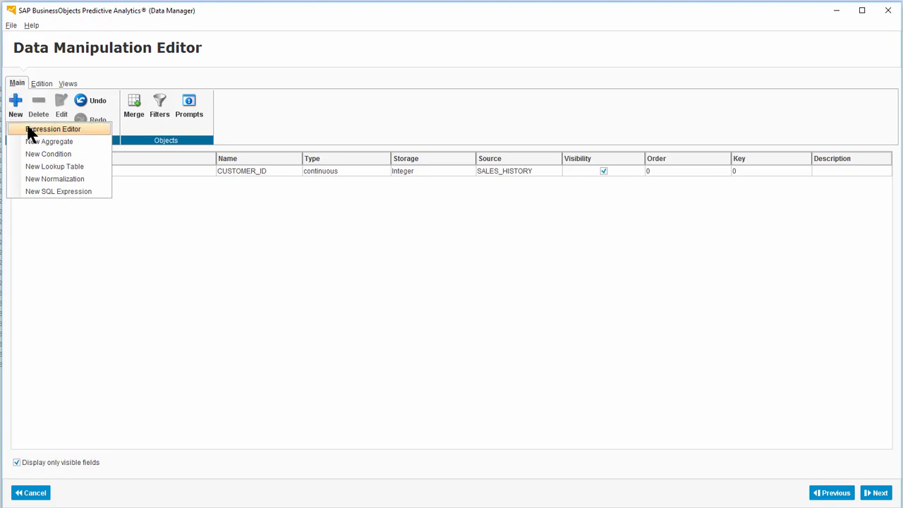
{"action": "left_click", "coordinate": [29, 130]}
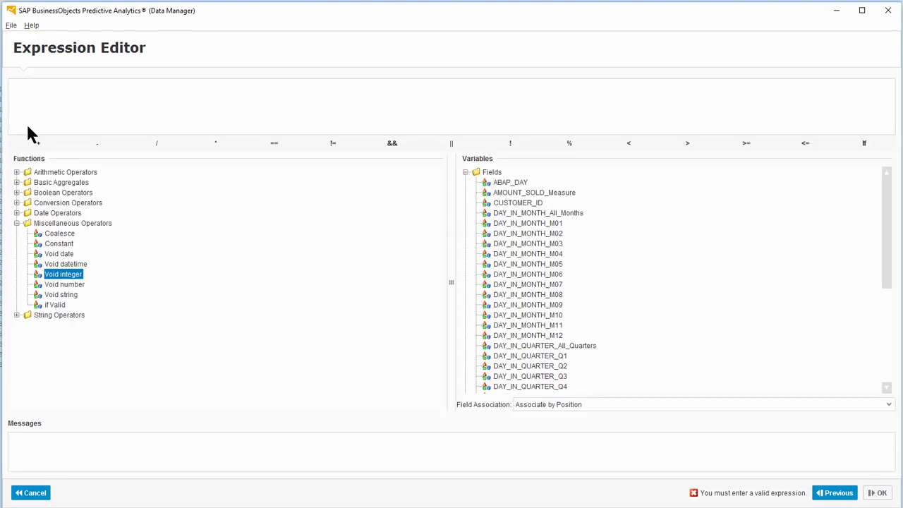
{"action": "left_click", "coordinate": [16, 182]}
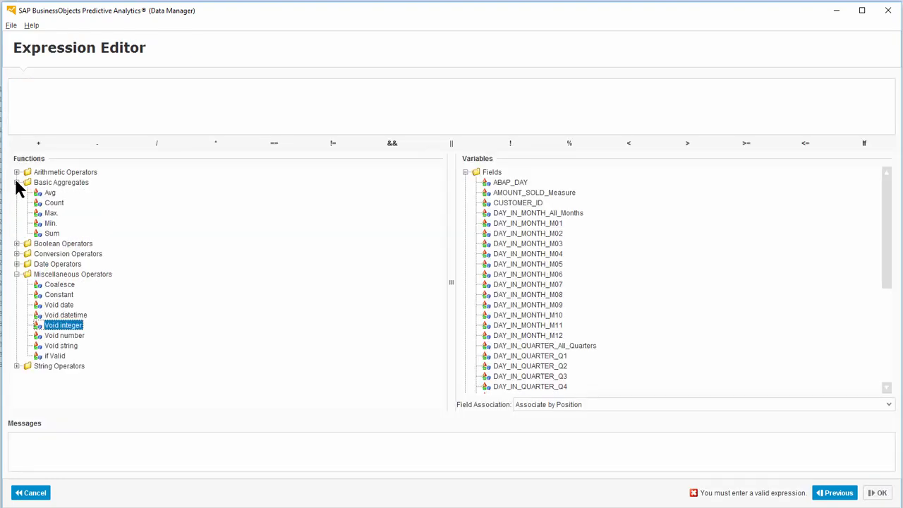
{"action": "double_click", "coordinate": [52, 234]}
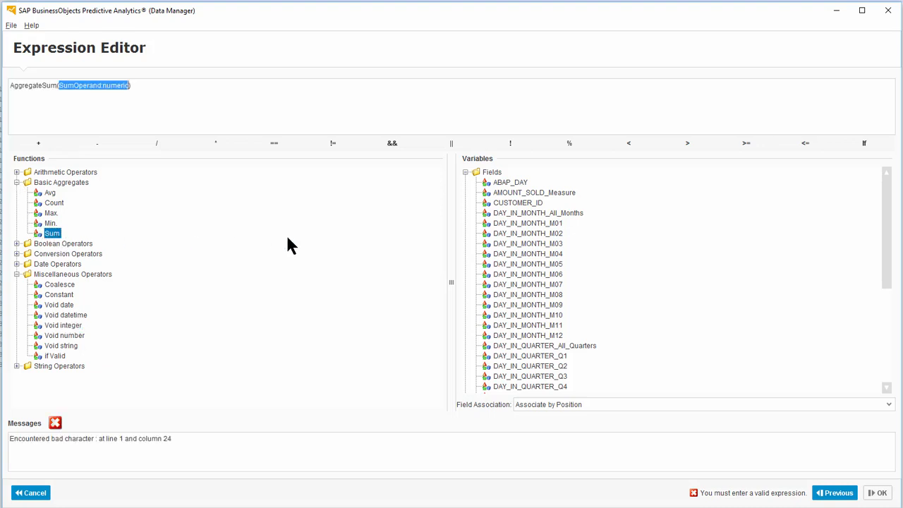
{"action": "left_click", "coordinate": [530, 195]}
{"action": "double_click", "coordinate": [530, 196]}
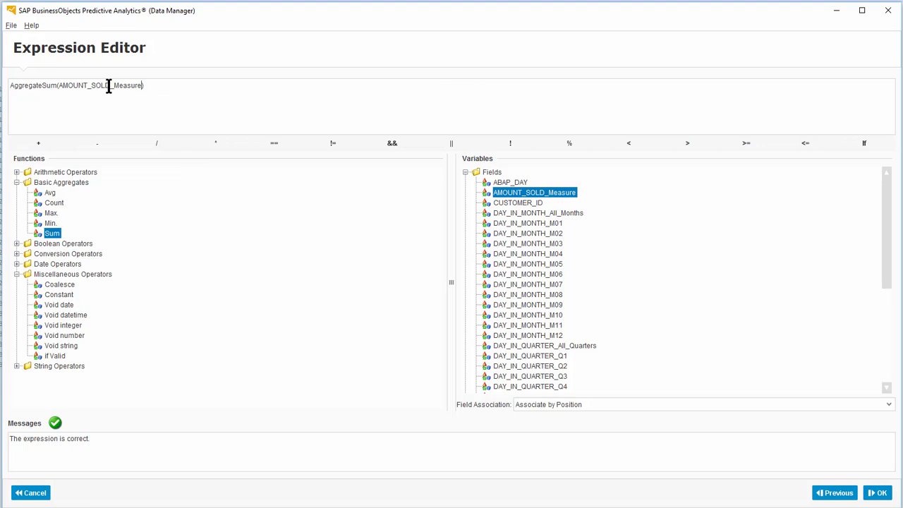
{"action": "left_click_drag", "start_coordinate": [110, 85], "coordinate": [59, 85]}
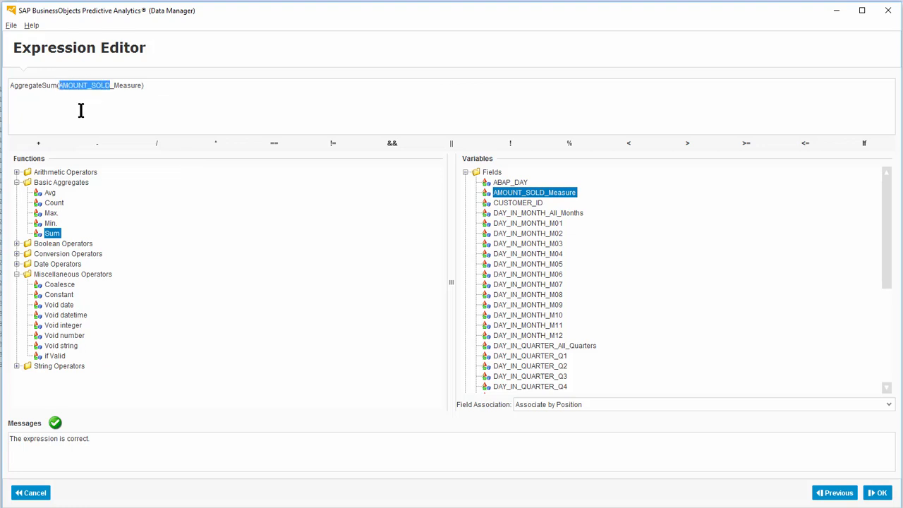
{"action": "type", "text": "$"}
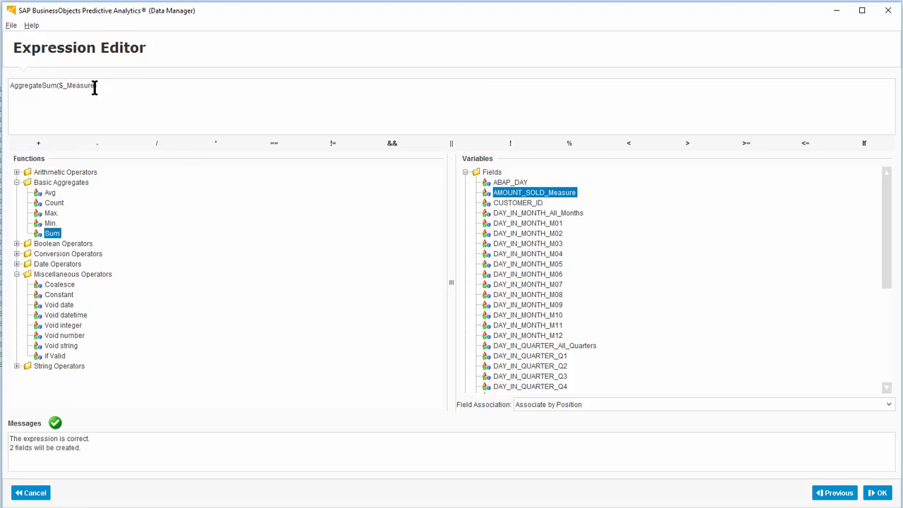
- Multiply $_Measure by PRODUCT_IN_FAMILY_Games inside the sum and replace Games with the @ wildcard
{"action": "type", "text": " *"}
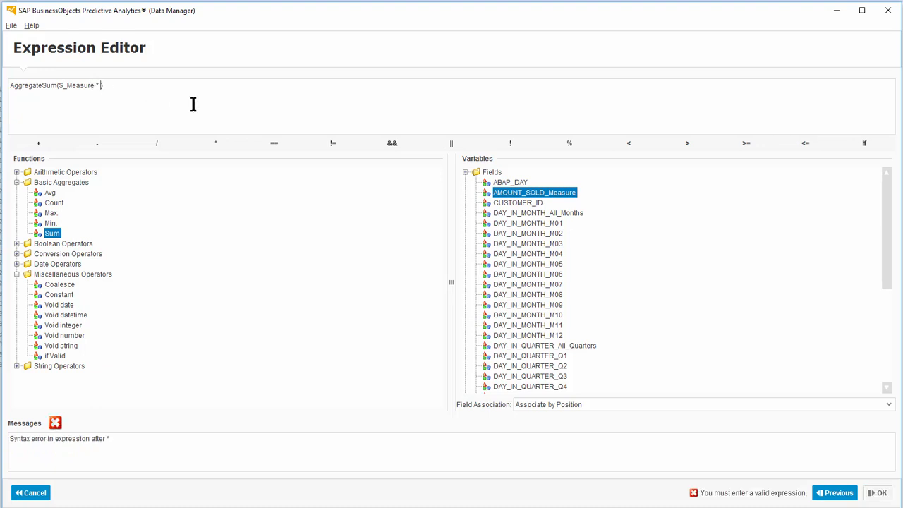
{"action": "scroll", "coordinate": [659, 272], "scroll_direction": "down", "scroll_amount": 6}
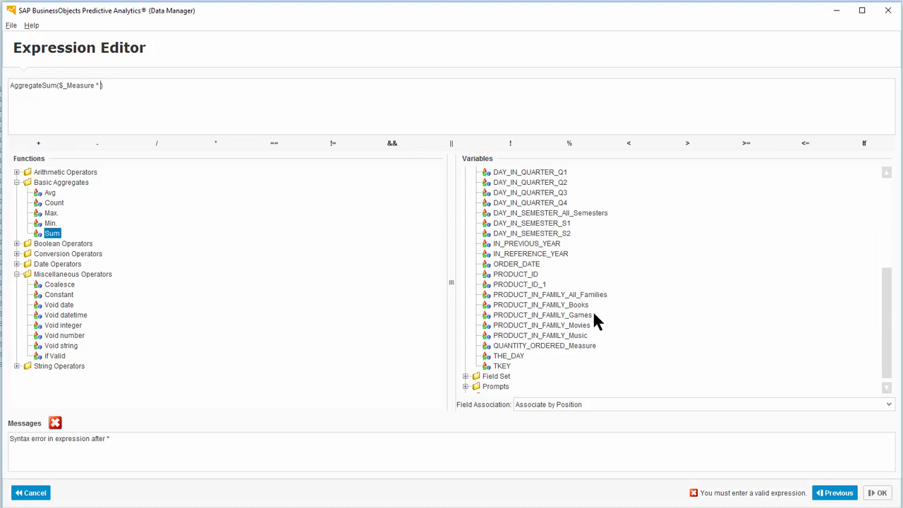
{"action": "double_click", "coordinate": [584, 316]}
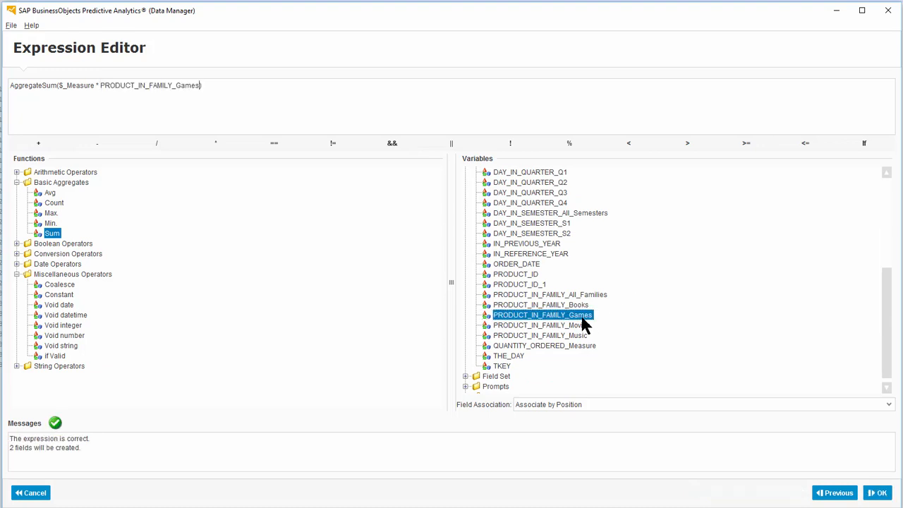
{"action": "left_click_drag", "start_coordinate": [176, 85], "coordinate": [197, 89]}
{"action": "type", "text": "@ *"}
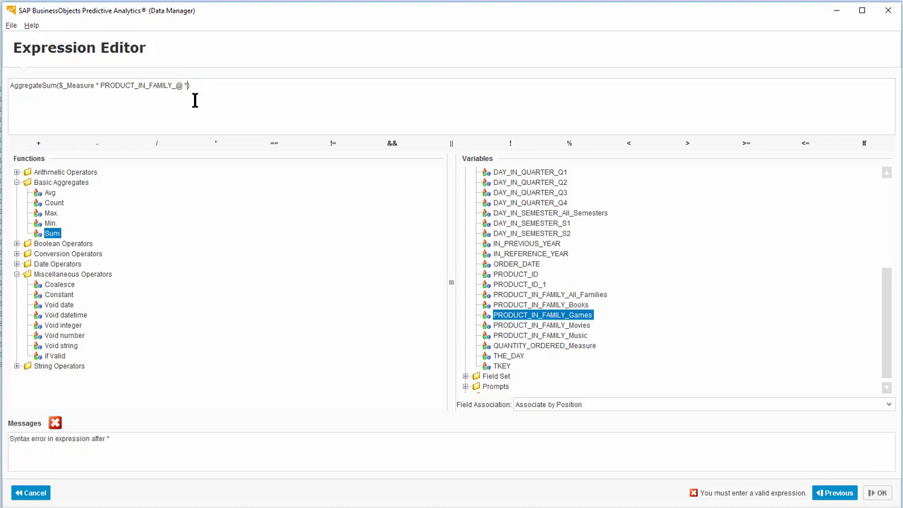
- Add DAY_IN_QUARTER_Q3 as a factor in the sum and set the field association to Do Cartesian Product
{"action": "left_click", "coordinate": [510, 195]}
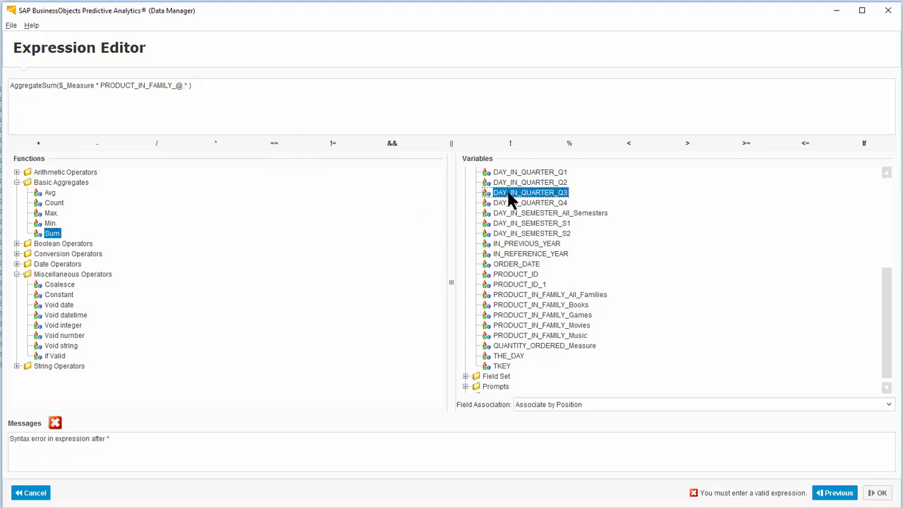
{"action": "double_click", "coordinate": [510, 199]}
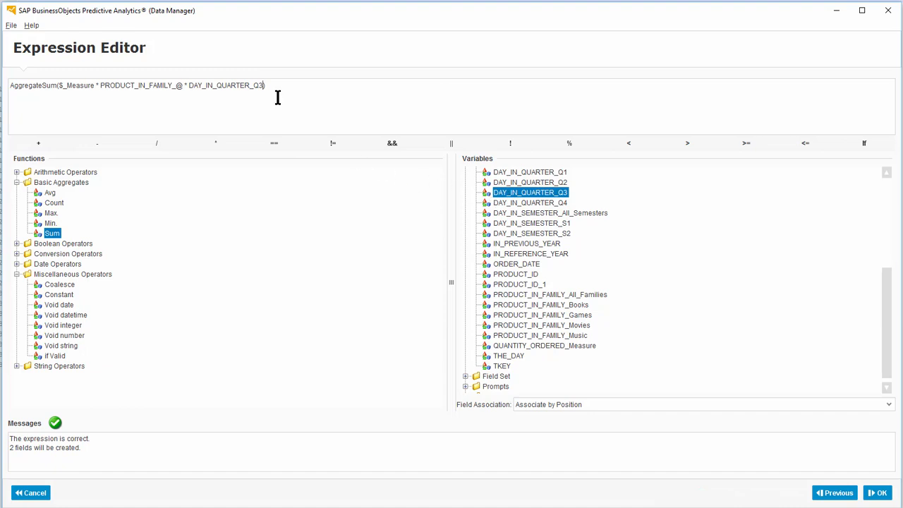
{"action": "left_click", "coordinate": [532, 403]}
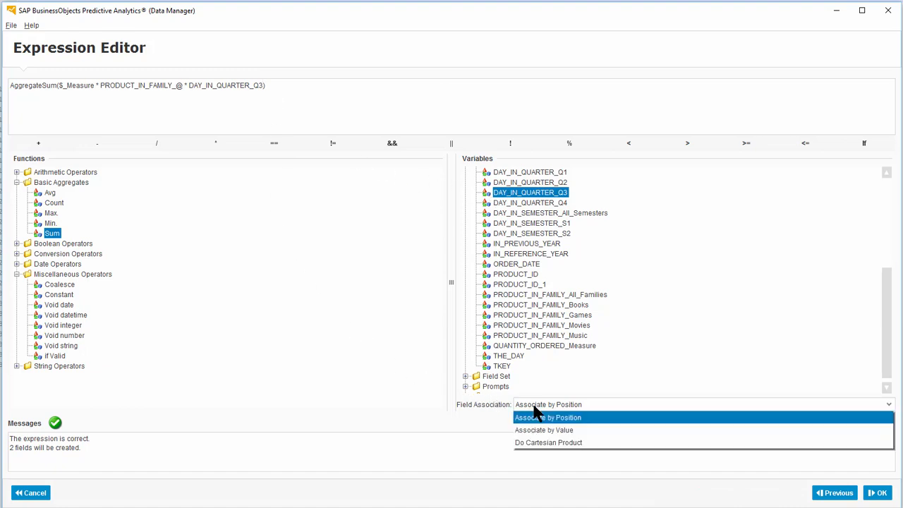
{"action": "left_click", "coordinate": [592, 445]}
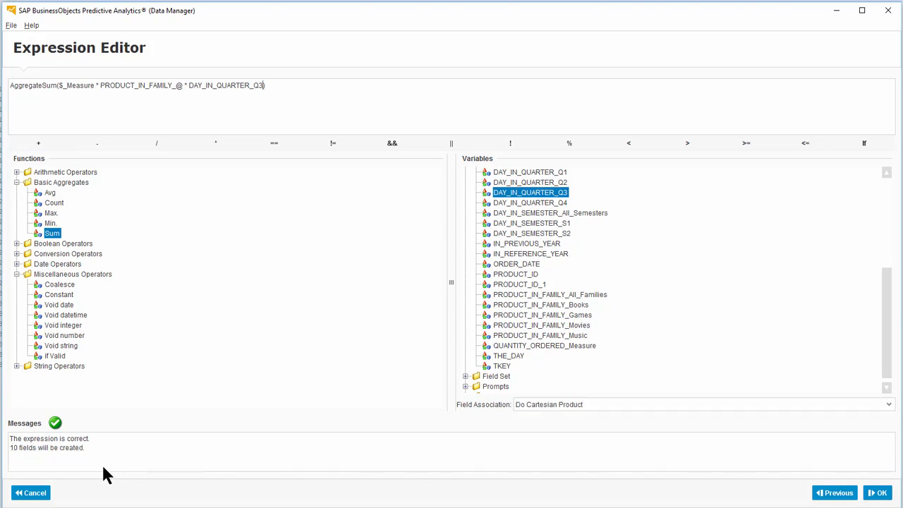
{"action": "left_click_drag", "start_coordinate": [37, 447], "coordinate": [2, 449]}
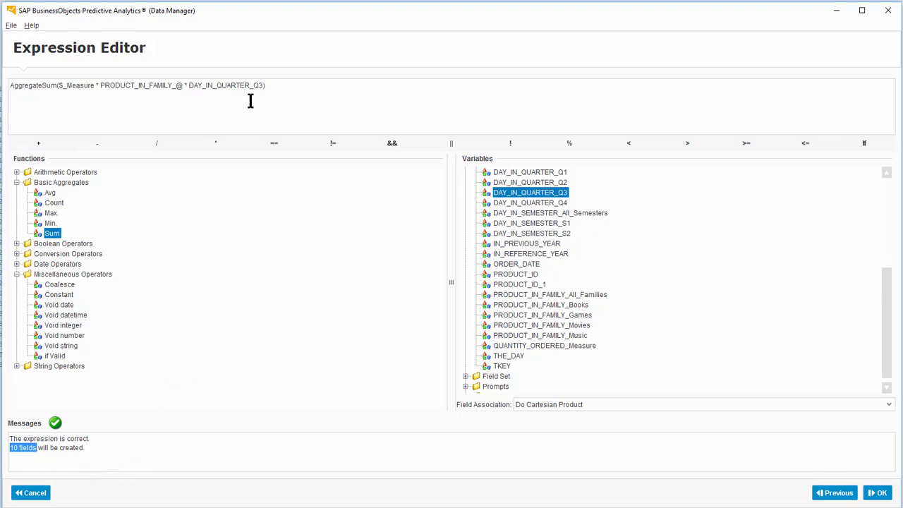
- Replace Q3 with the # wildcard and remove QUARTER_ so the day factor reads DAY_IN_#
{"action": "left_click_drag", "start_coordinate": [253, 87], "coordinate": [262, 86]}
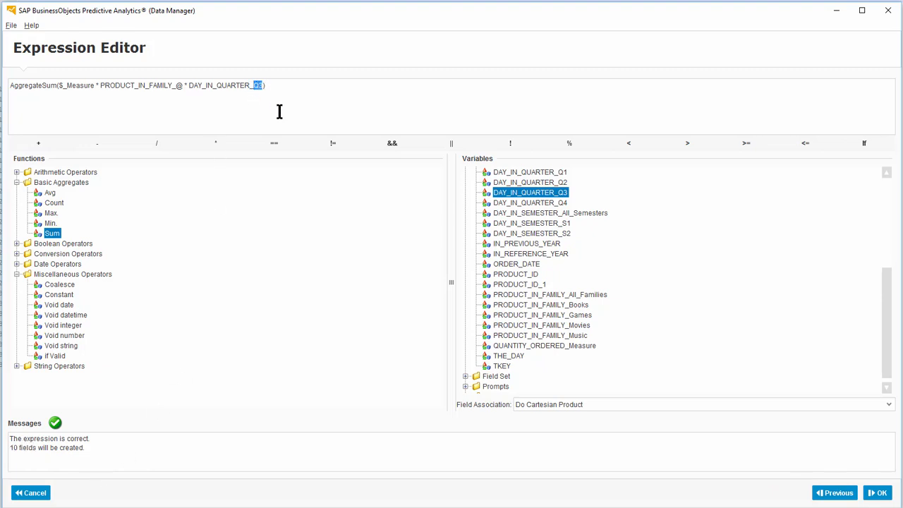
{"action": "type", "text": "#"}
{"action": "left_click_drag", "start_coordinate": [216, 85], "coordinate": [253, 86]}
{"action": "key", "text": "BackSpace"}
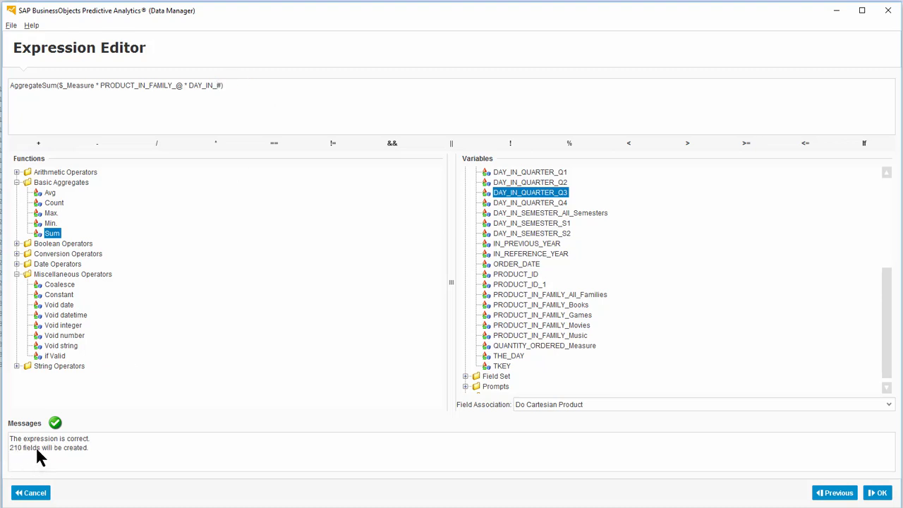
{"action": "left_click_drag", "start_coordinate": [36, 449], "coordinate": [8, 449]}
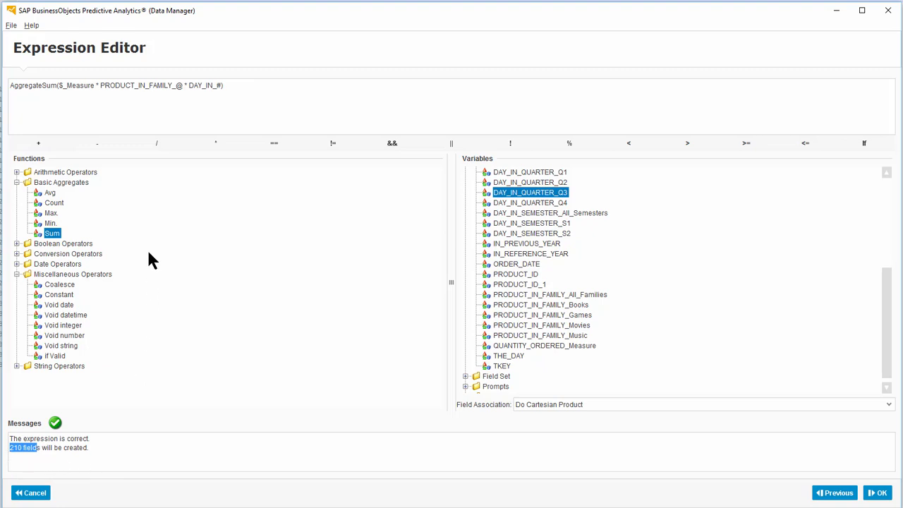
- Restrict the day factor to DAY_IN_MONTH_# and multiply the summed product by IN_REFERENCE_YEAR
{"action": "left_click", "coordinate": [217, 86]}
{"action": "type", "text": "MONTH_#"}
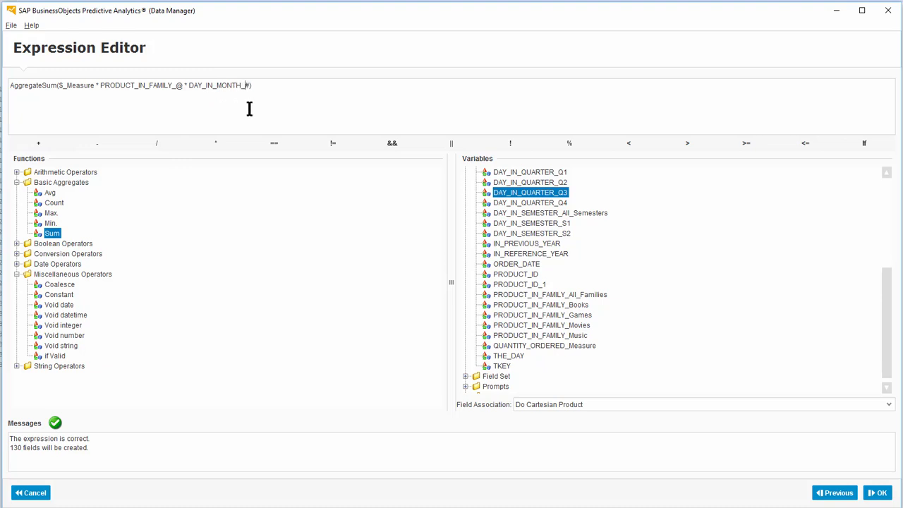
{"action": "type", "text": " *"}
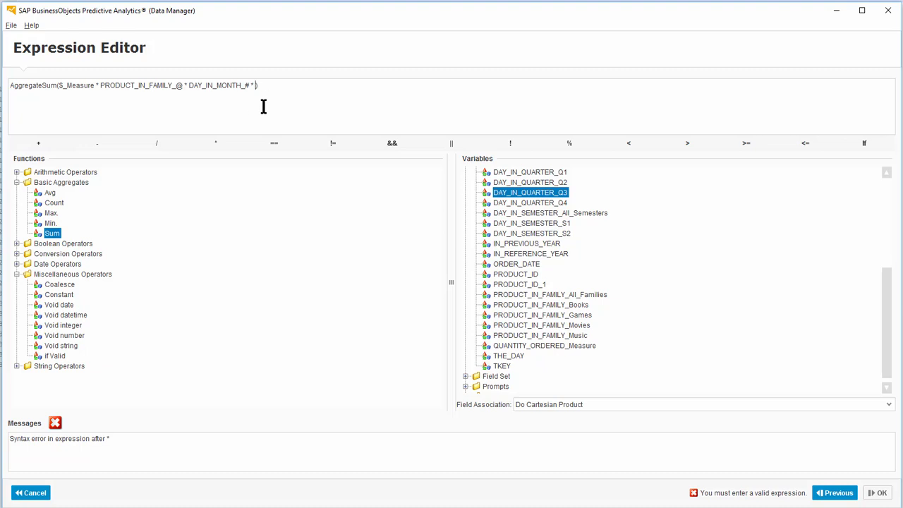
{"action": "left_click", "coordinate": [515, 255]}
{"action": "double_click", "coordinate": [515, 258]}
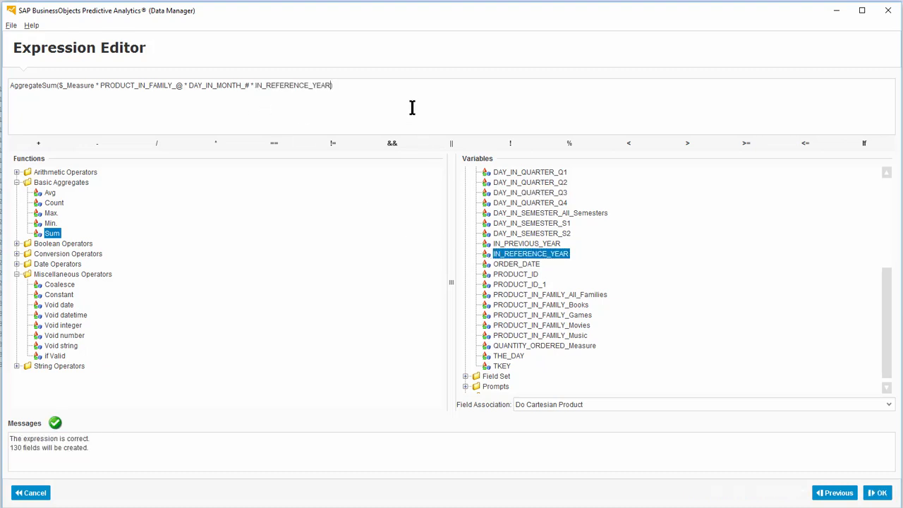
- Subtract a copy of the AggregateSum term, replacing IN_REFERENCE_YEAR with IN_PREVIOUS_YEAR in the copy
{"action": "left_click_drag", "start_coordinate": [373, 88], "coordinate": [8, 84]}
{"action": "key", "text": "ctrl+c"}
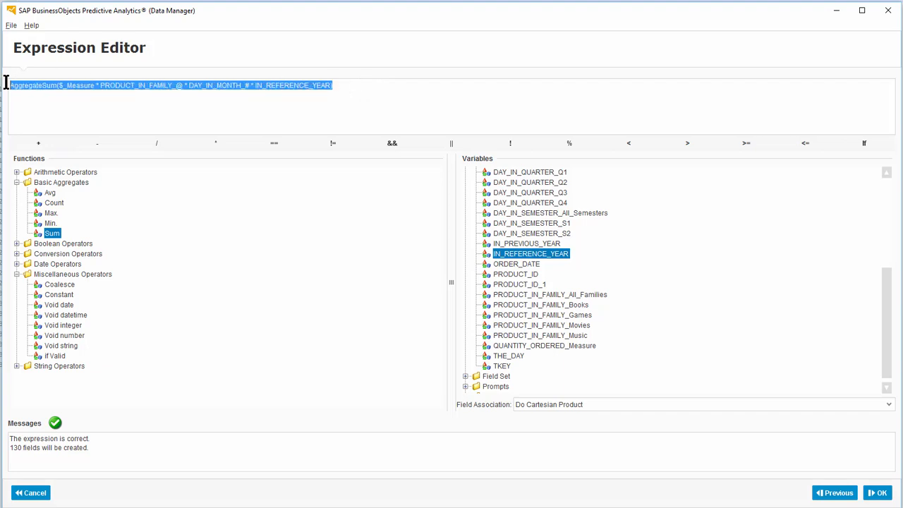
{"action": "left_click", "coordinate": [499, 100]}
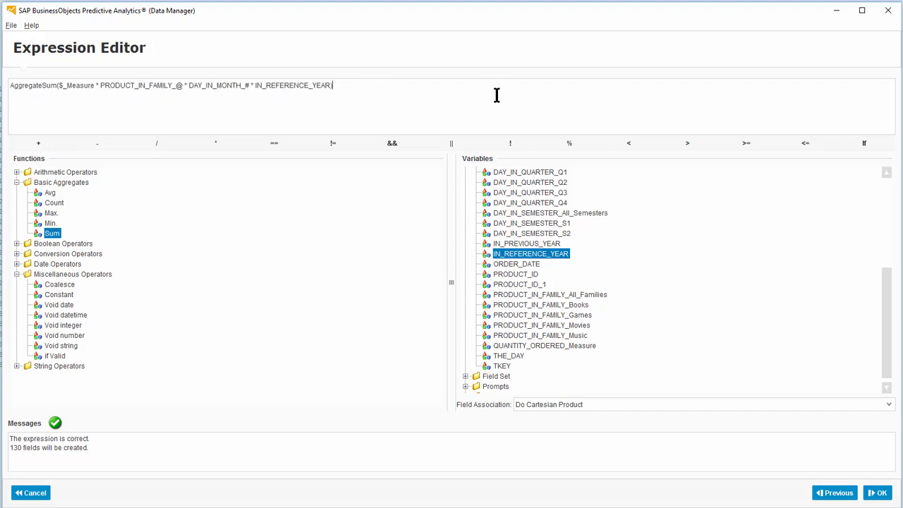
{"action": "type", "text": "-"}
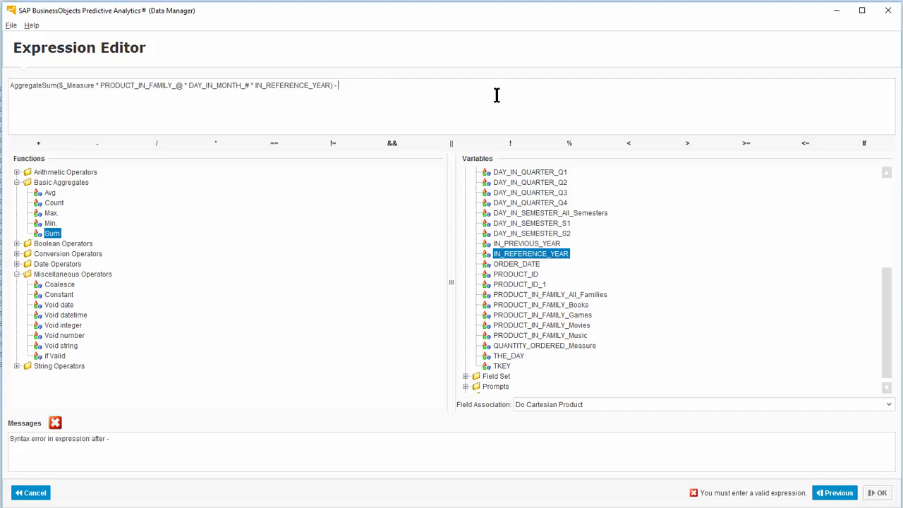
{"action": "key", "text": "ctrl+v"}
{"action": "double_click", "coordinate": [608, 84]}
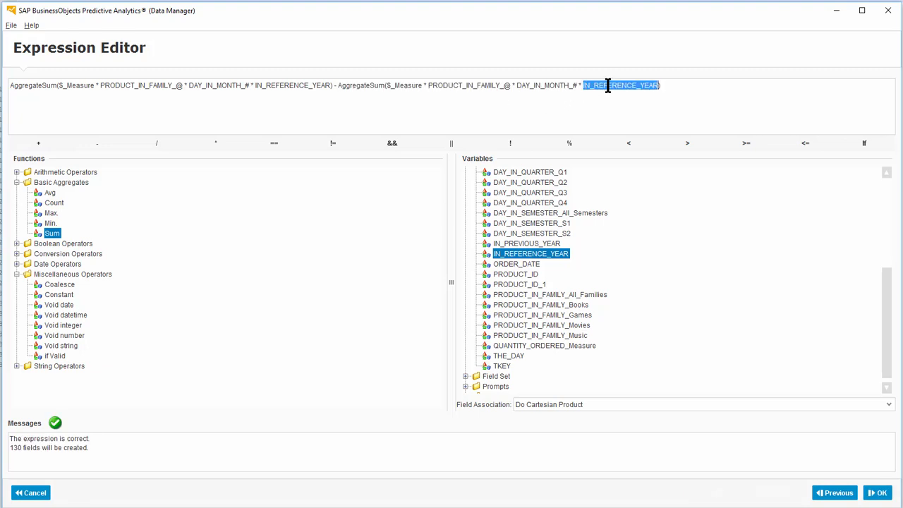
{"action": "double_click", "coordinate": [541, 245]}
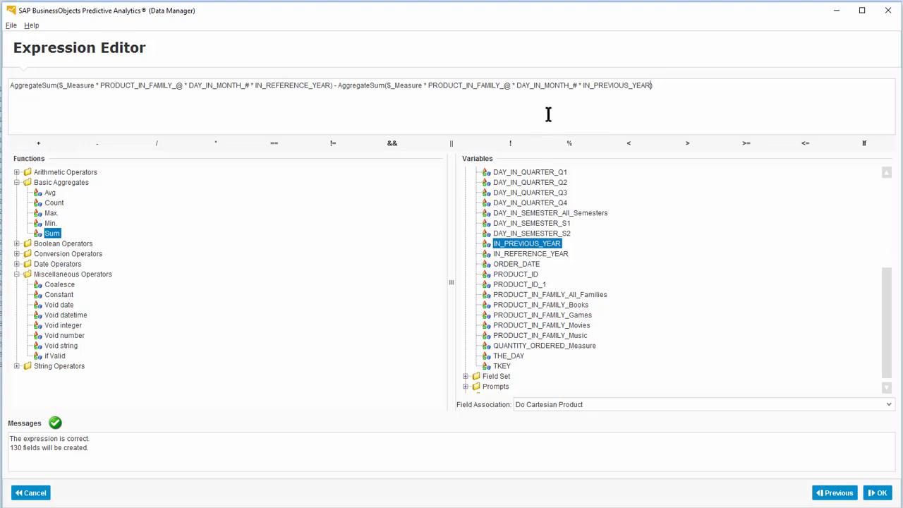
- Enclose the difference of the two AggregateSum terms in parentheses and append a division operator
{"action": "left_click", "coordinate": [8, 85]}
{"action": "type", "text": "("}
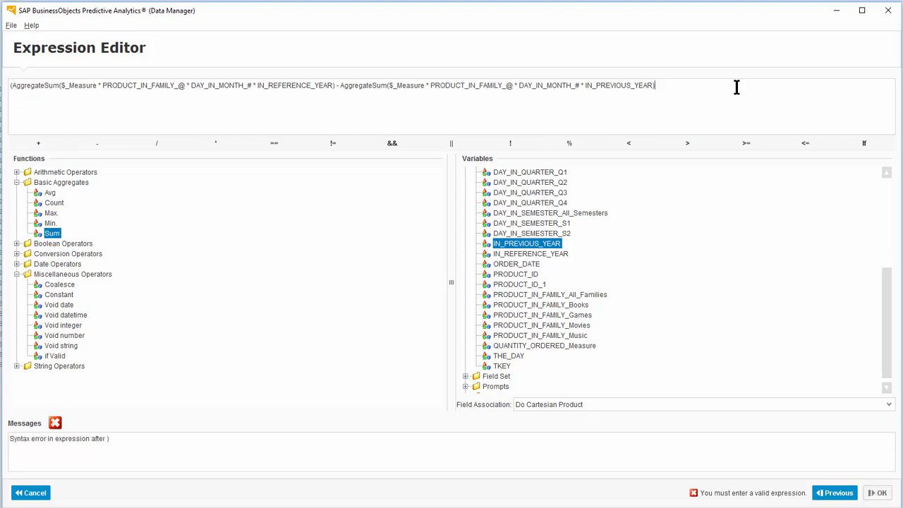
{"action": "left_click", "coordinate": [736, 87]}
{"action": "type", "text": ") /"}
- Divide by the absolute value of a copy of the AggregateSum term, replacing its IN_REFERENCE_YEAR factor with IN_PREVIOUS_YEAR
{"action": "left_click", "coordinate": [16, 172]}
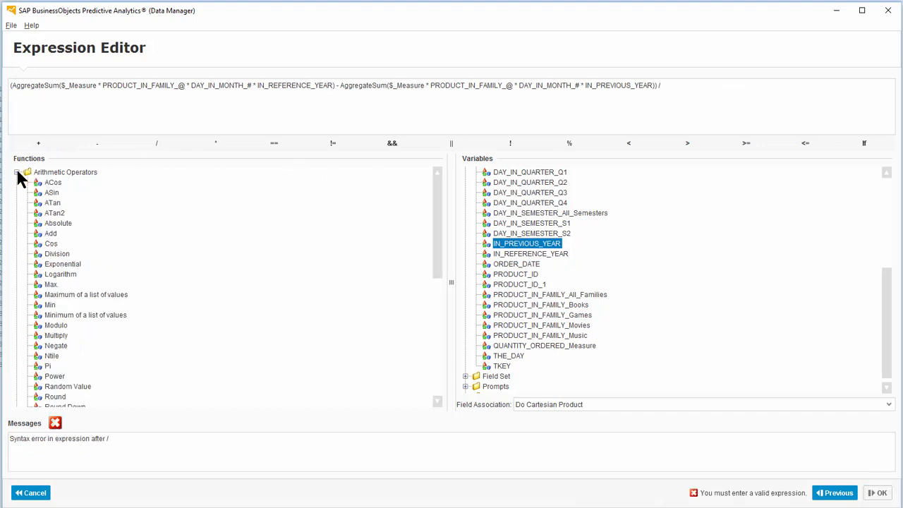
{"action": "double_click", "coordinate": [51, 224]}
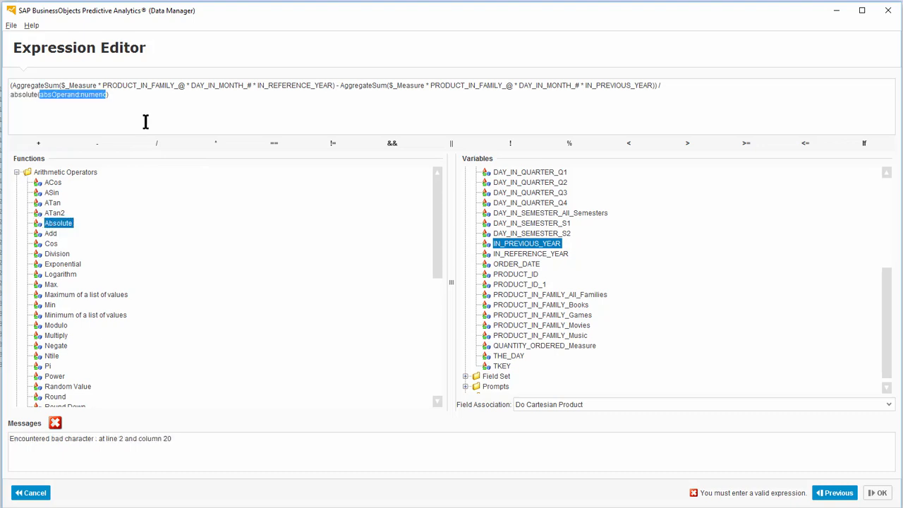
{"action": "key", "text": "ctrl+v"}
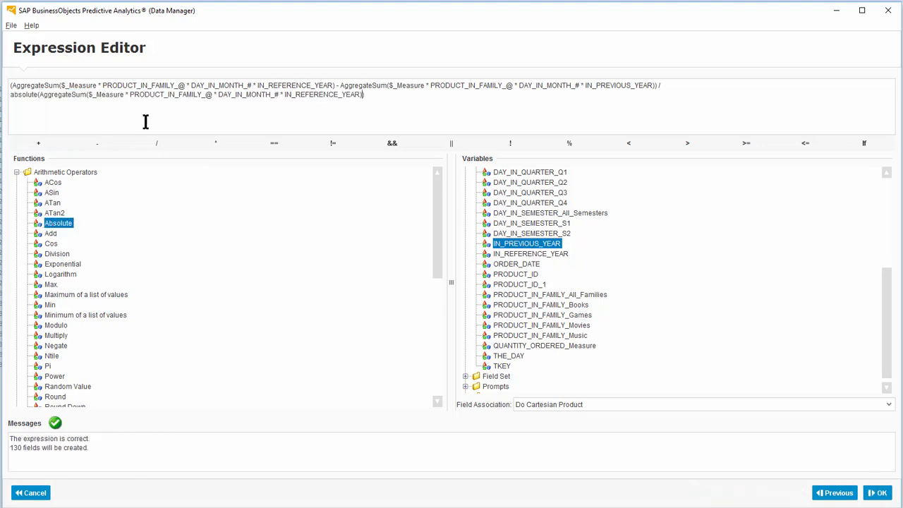
{"action": "double_click", "coordinate": [311, 94]}
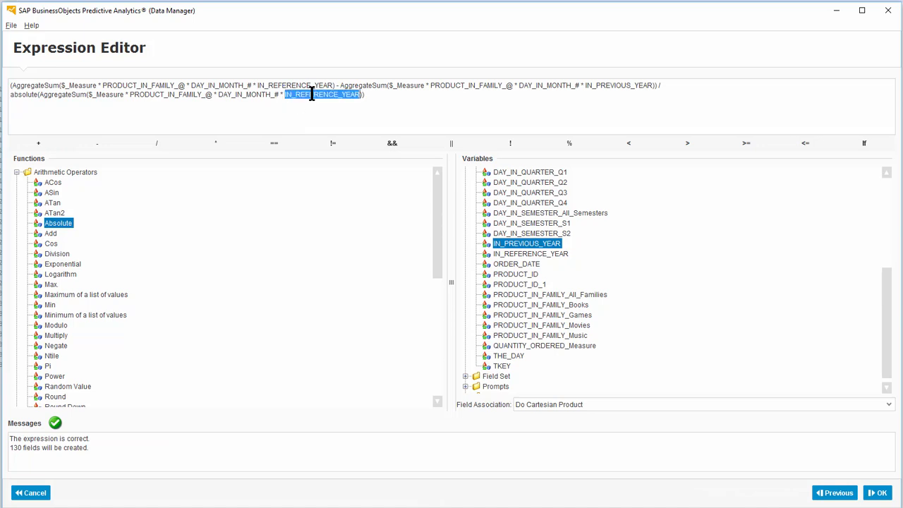
{"action": "double_click", "coordinate": [520, 246]}
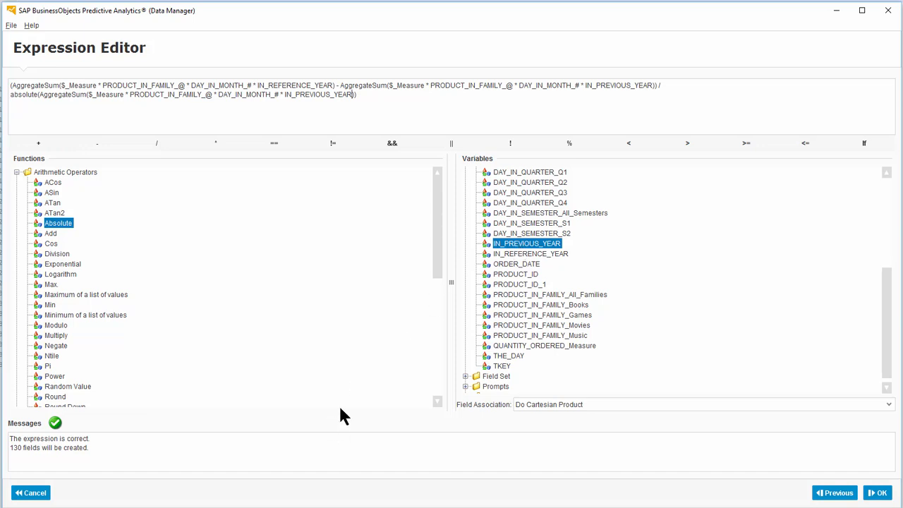
- Accept the expression and save it as a computed field named YOY
{"action": "left_click", "coordinate": [878, 493]}
{"action": "type", "text": "YOY"}
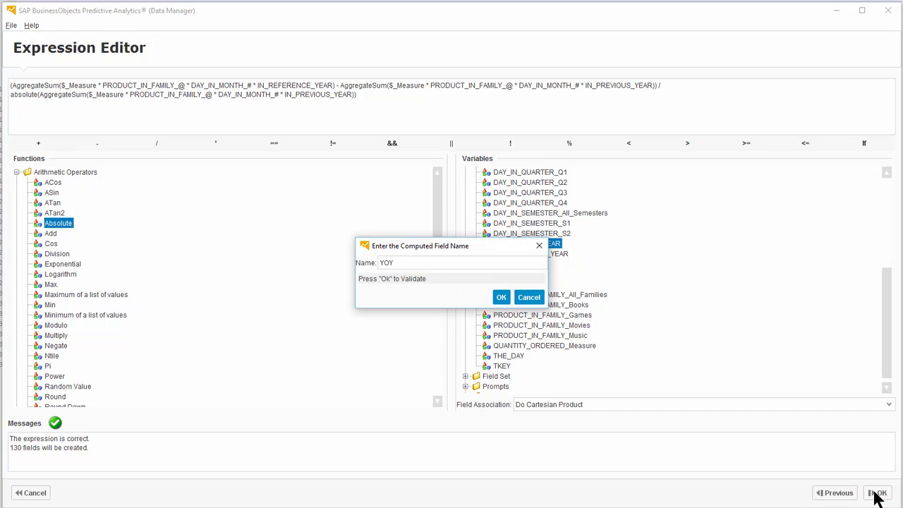
{"action": "left_click", "coordinate": [501, 297]}
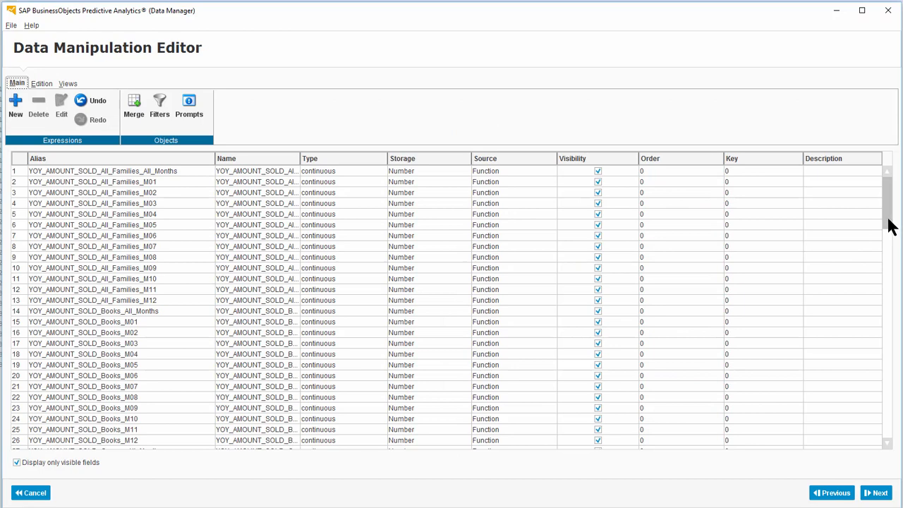
- Review the list of YOY fields and examine the generated SQL down to its outer joins and grouping
{"action": "left_click_drag", "start_coordinate": [891, 226], "coordinate": [897, 457]}
{"action": "left_click", "coordinate": [69, 83]}
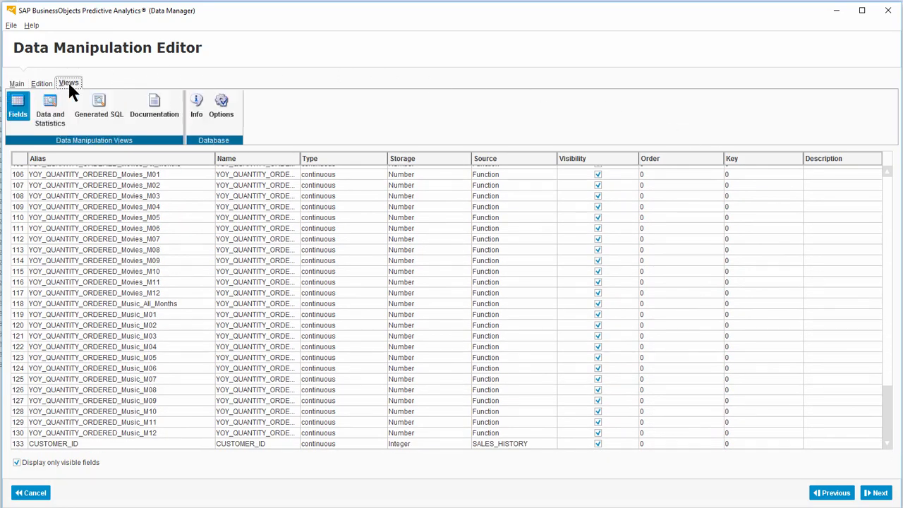
{"action": "left_click", "coordinate": [90, 103]}
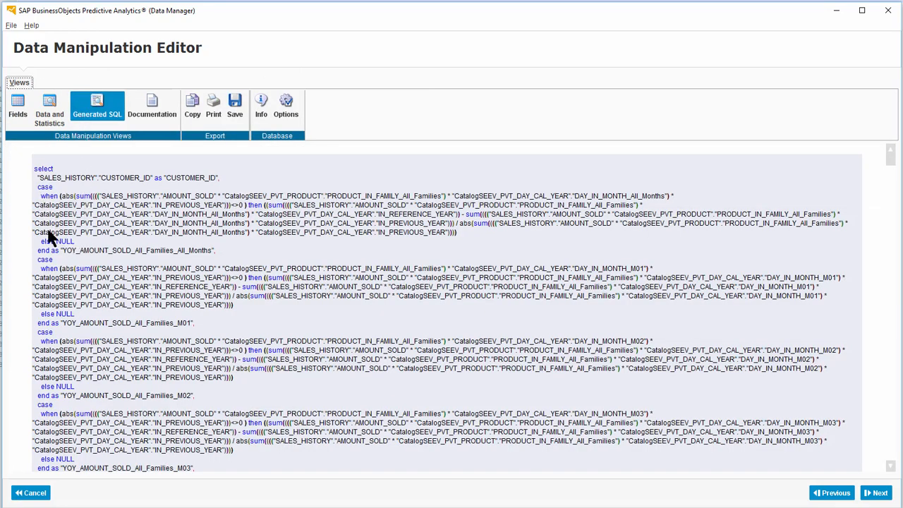
{"action": "scroll", "coordinate": [175, 323], "scroll_direction": "down", "scroll_amount": 7}
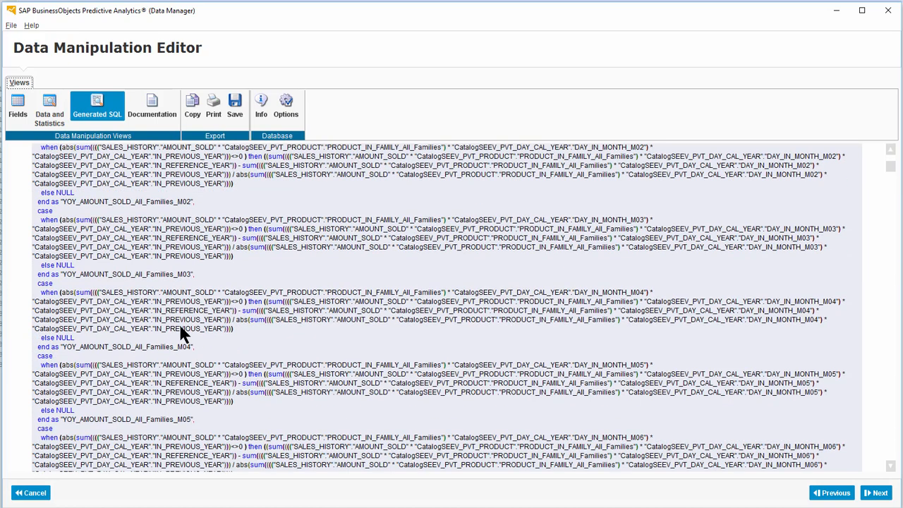
{"action": "scroll", "coordinate": [182, 333], "scroll_direction": "down", "scroll_amount": 15}
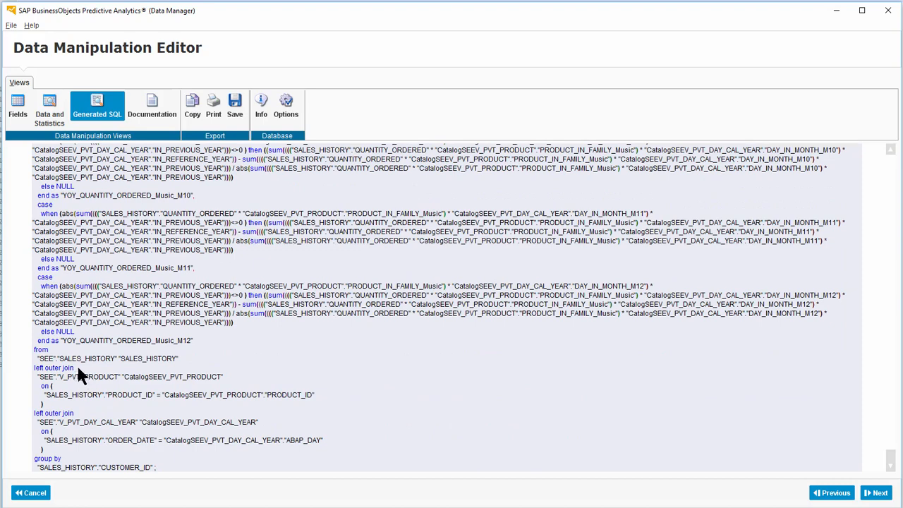
{"action": "left_click_drag", "start_coordinate": [79, 371], "coordinate": [34, 369]}
- Load the data preview of the manipulation and bring the customer ID column into view
{"action": "left_click", "coordinate": [56, 116]}
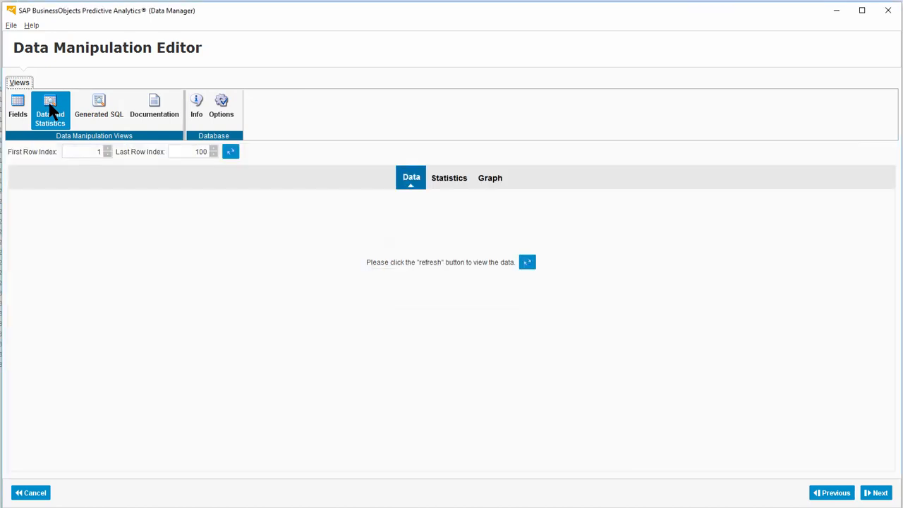
{"action": "left_click", "coordinate": [528, 263]}
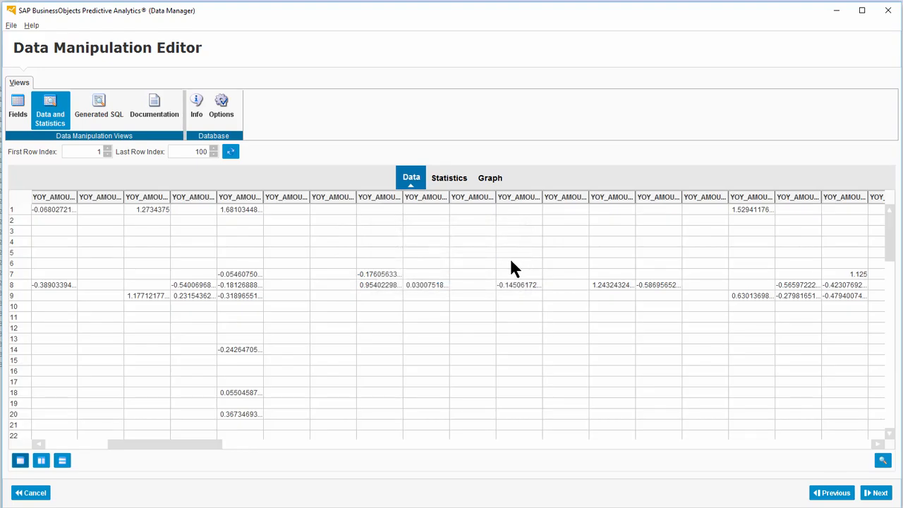
{"action": "left_click_drag", "start_coordinate": [178, 447], "coordinate": [71, 450]}
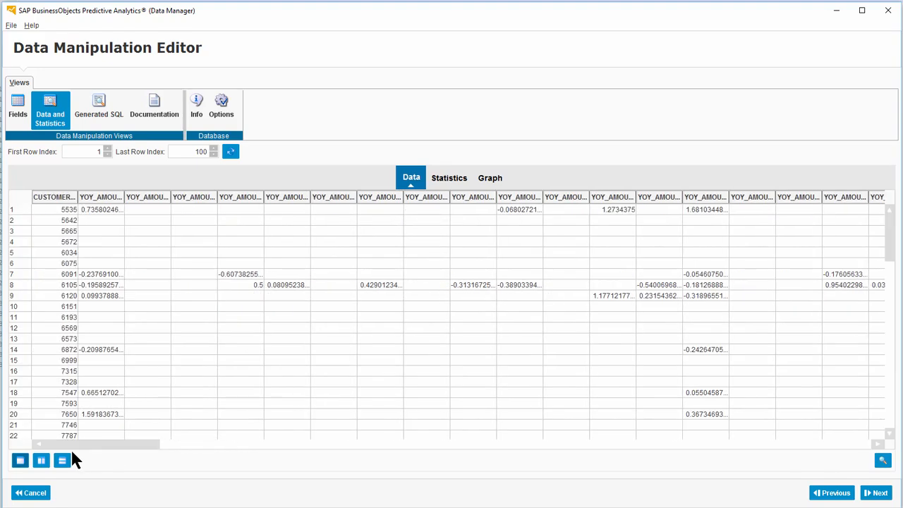
- Widen the CUSTOMER_ID, All_Families_All_Months, All_Families_M01 and Books_All_Months columns to examine the year-over-year values per customer
{"action": "left_click_drag", "start_coordinate": [77, 197], "coordinate": [416, 212]}
{"action": "scroll", "coordinate": [416, 275], "scroll_direction": "down", "scroll_amount": 11}
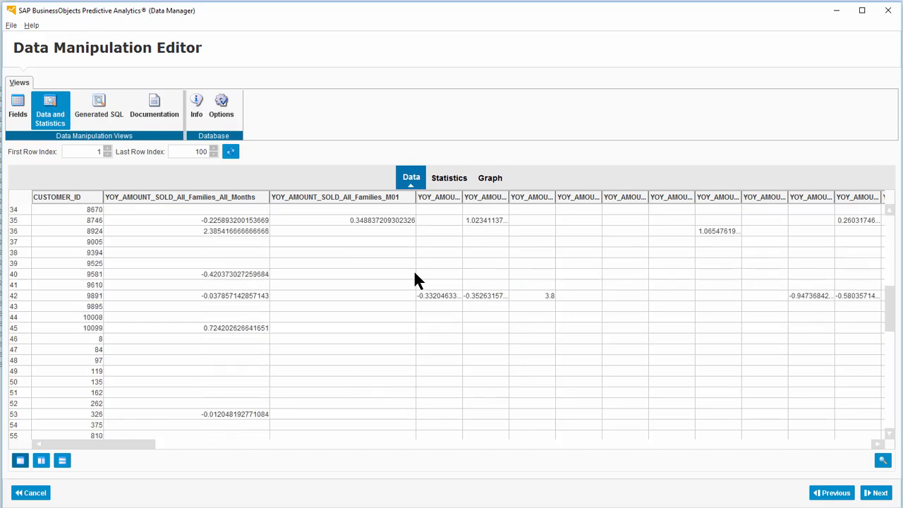
{"action": "scroll", "coordinate": [415, 278], "scroll_direction": "up", "scroll_amount": 11}
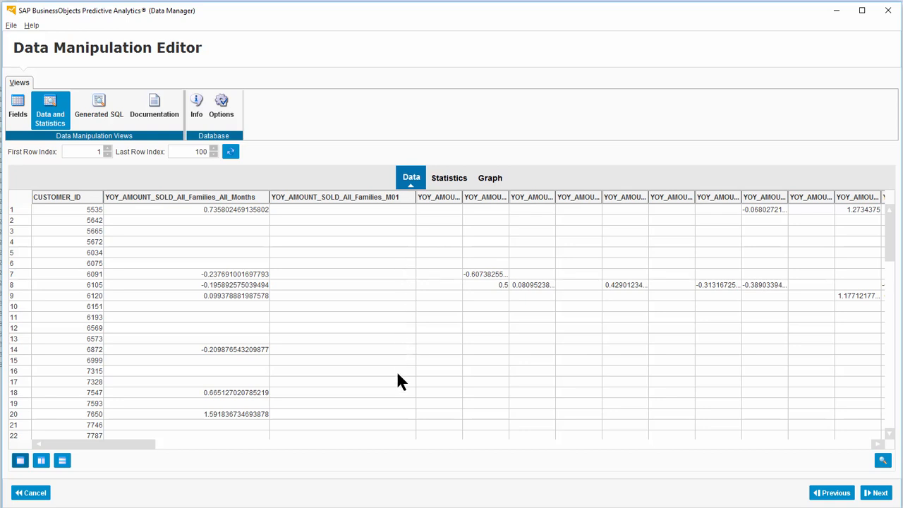
{"action": "left_click_drag", "start_coordinate": [83, 443], "coordinate": [144, 445]}
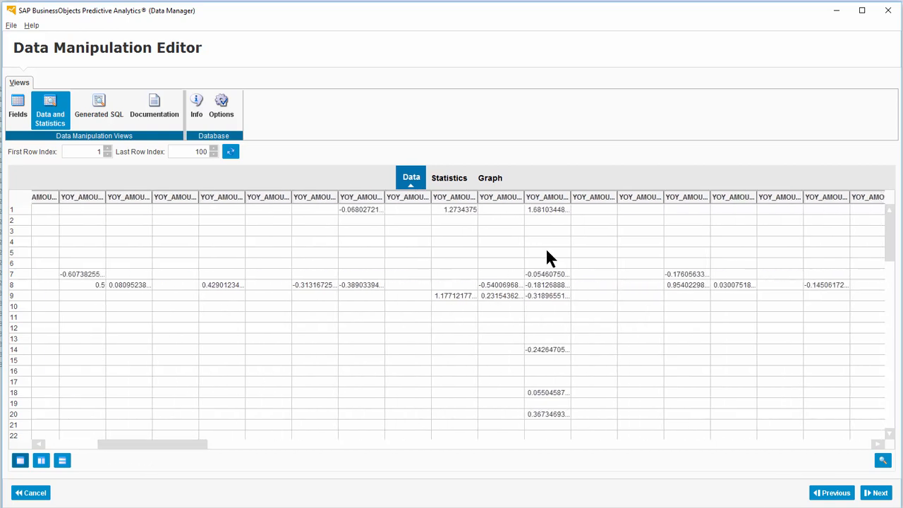
{"action": "left_click_drag", "start_coordinate": [571, 196], "coordinate": [681, 197]}
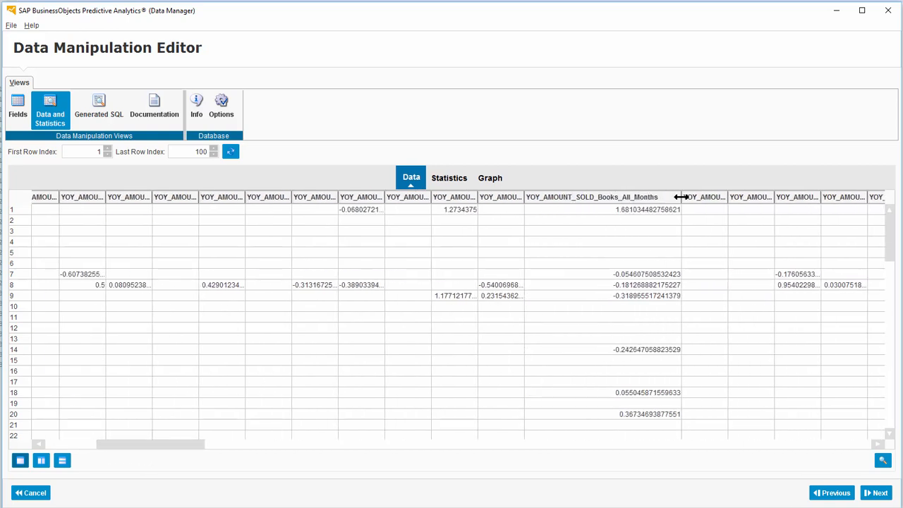